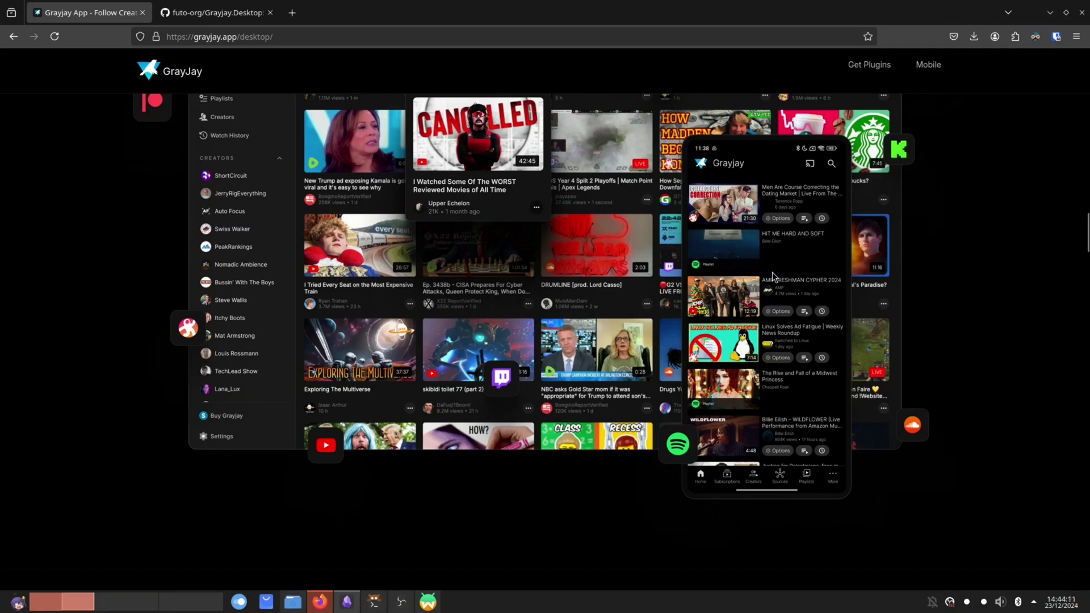
Look through the feature sections of the Grayjay desktop web page, from the app preview to the Harbor section.
{"action": "scroll", "coordinate": [772, 273], "scroll_direction": "up", "scroll_amount": 4}
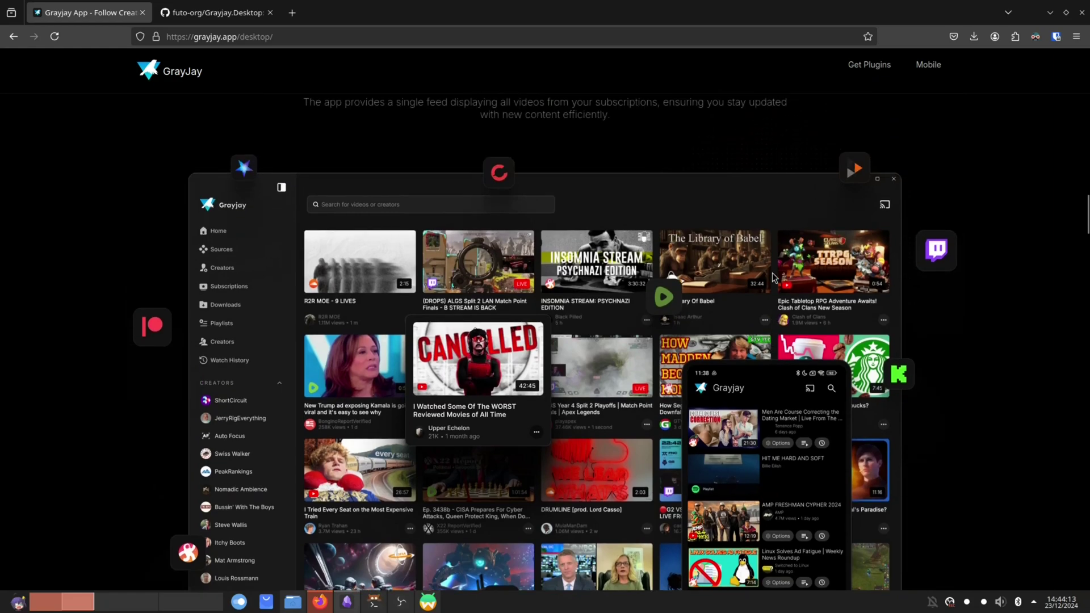
{"action": "scroll", "coordinate": [773, 278], "scroll_direction": "down", "scroll_amount": 15}
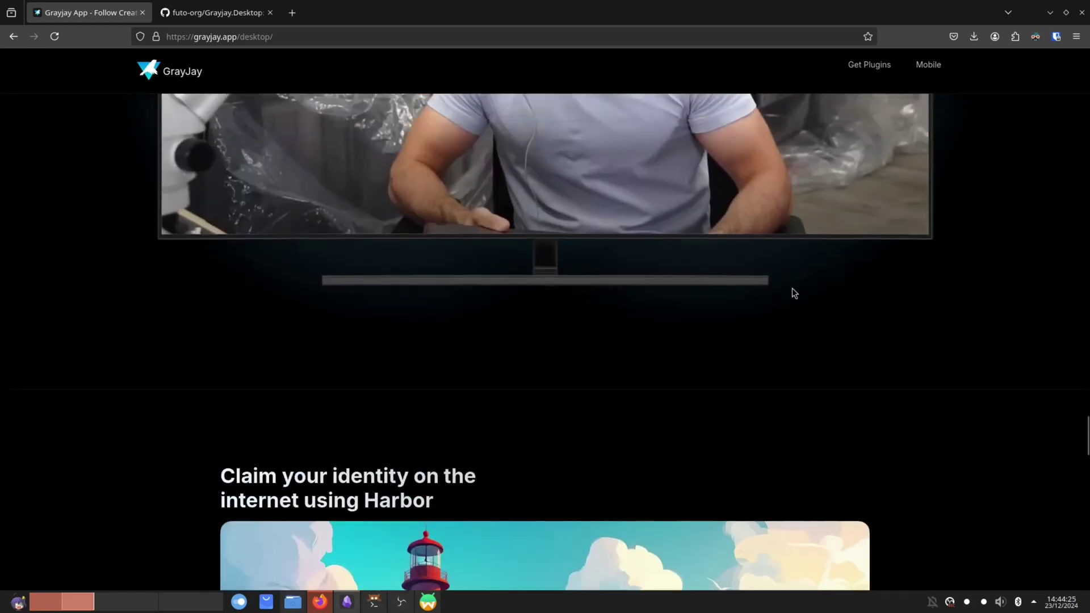
{"action": "scroll", "coordinate": [793, 293], "scroll_direction": "up", "scroll_amount": 20}
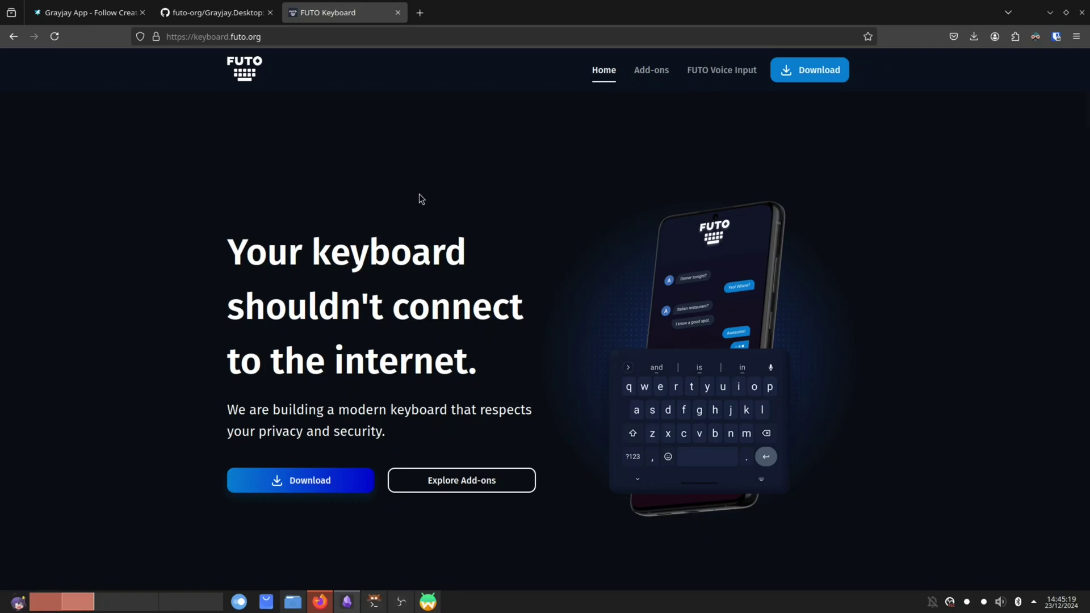
Examine the FUTO Keyboard home page, covering its privacy, voice input, theme, download and payment sections.
{"action": "scroll", "coordinate": [420, 196], "scroll_direction": "down", "scroll_amount": 3}
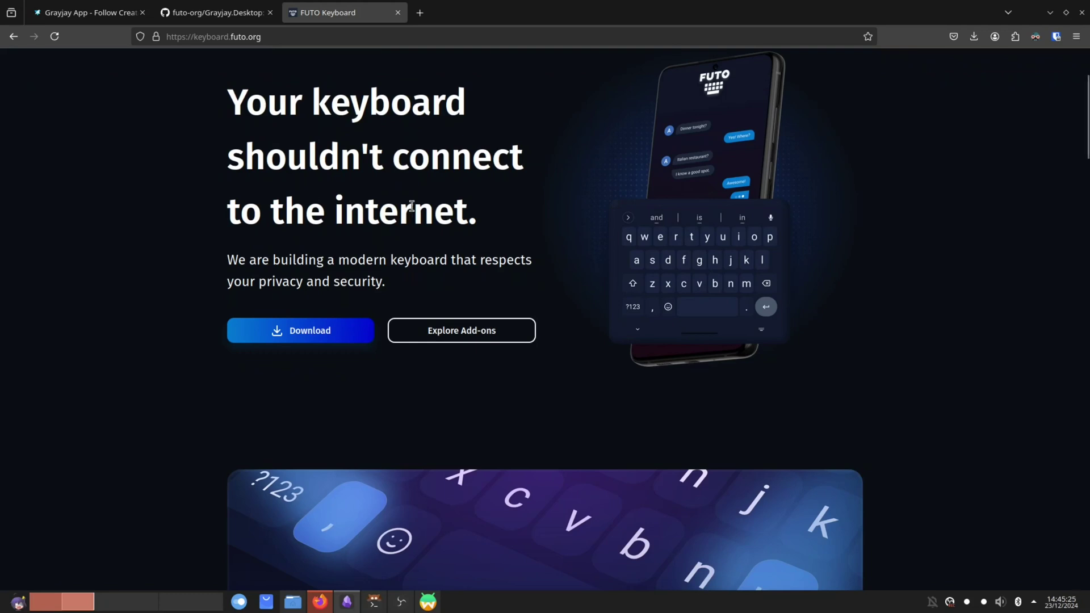
{"action": "scroll", "coordinate": [423, 190], "scroll_direction": "up", "scroll_amount": 3}
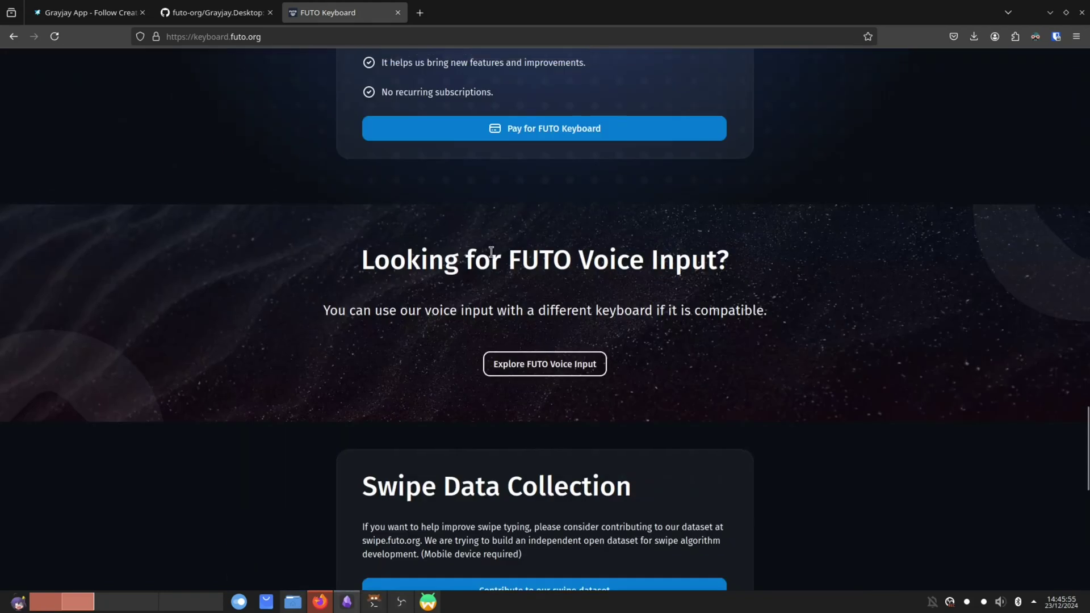
{"action": "scroll", "coordinate": [494, 257], "scroll_direction": "up", "scroll_amount": 10}
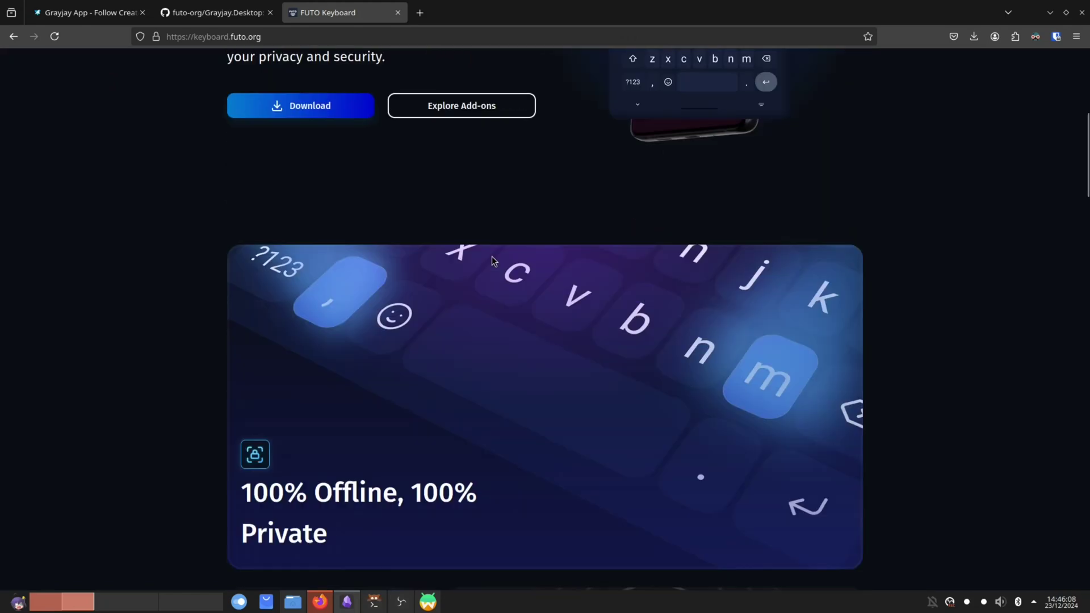
{"action": "scroll", "coordinate": [491, 257], "scroll_direction": "down", "scroll_amount": 5}
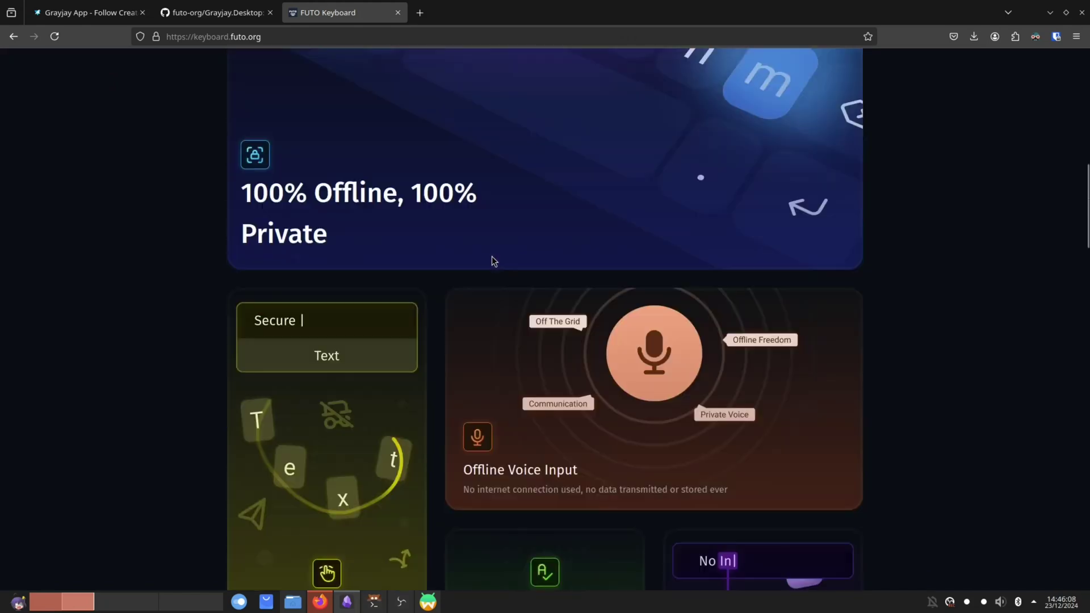
{"action": "scroll", "coordinate": [493, 260], "scroll_direction": "up", "scroll_amount": 8}
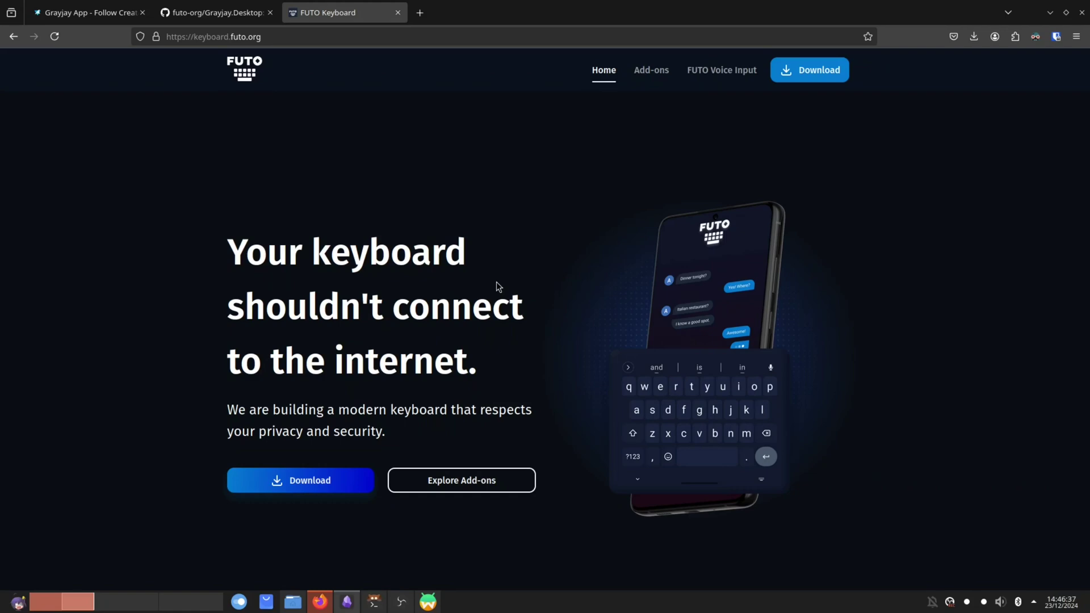
{"action": "scroll", "coordinate": [496, 282], "scroll_direction": "down", "scroll_amount": 10}
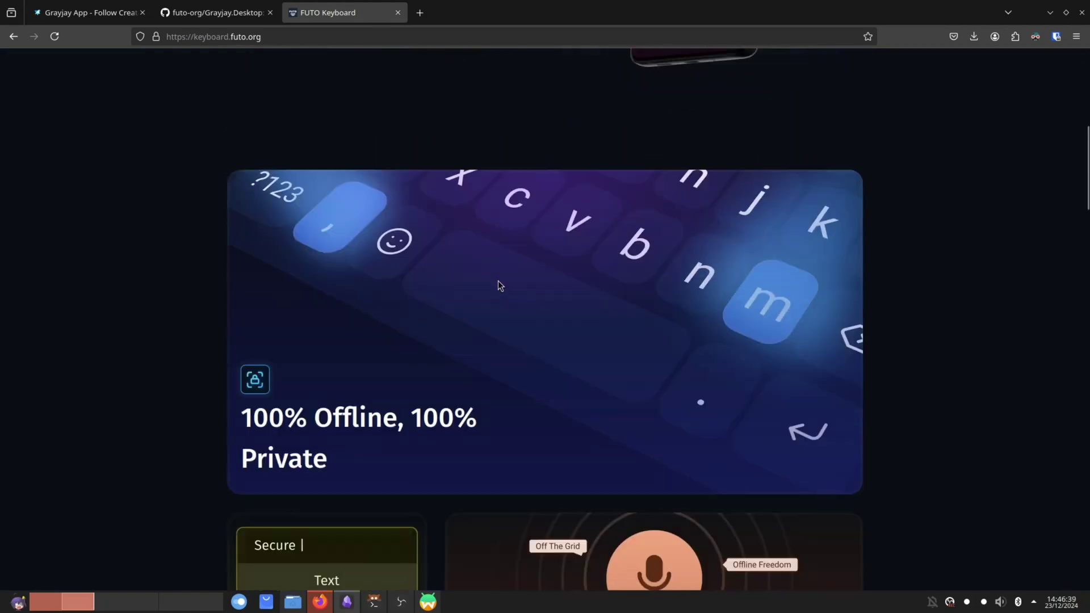
{"action": "scroll", "coordinate": [498, 280], "scroll_direction": "down", "scroll_amount": 10}
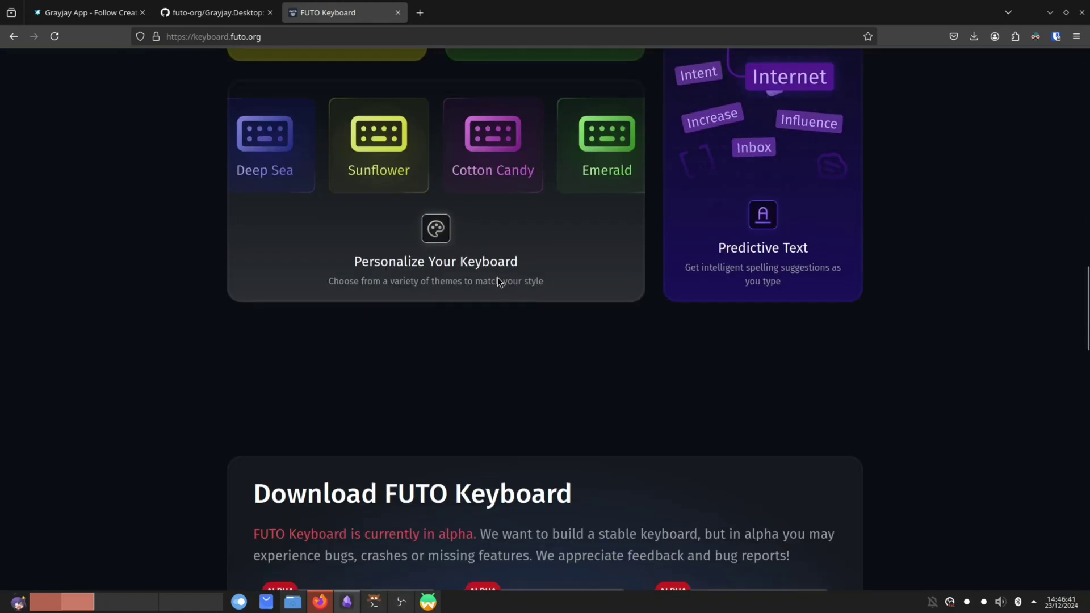
{"action": "scroll", "coordinate": [497, 279], "scroll_direction": "down", "scroll_amount": 5}
{"action": "scroll", "coordinate": [497, 277], "scroll_direction": "down", "scroll_amount": 5}
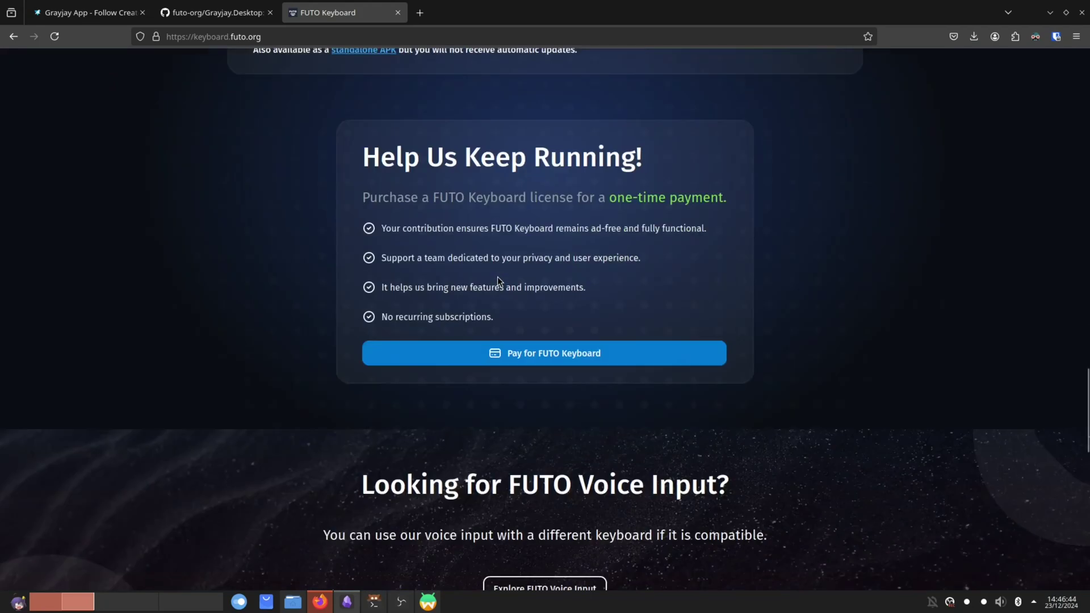
Return to the Grayjay desktop web page and look over the videos of the Goldy channel on YouTube.
{"action": "left_click", "coordinate": [91, 12]}
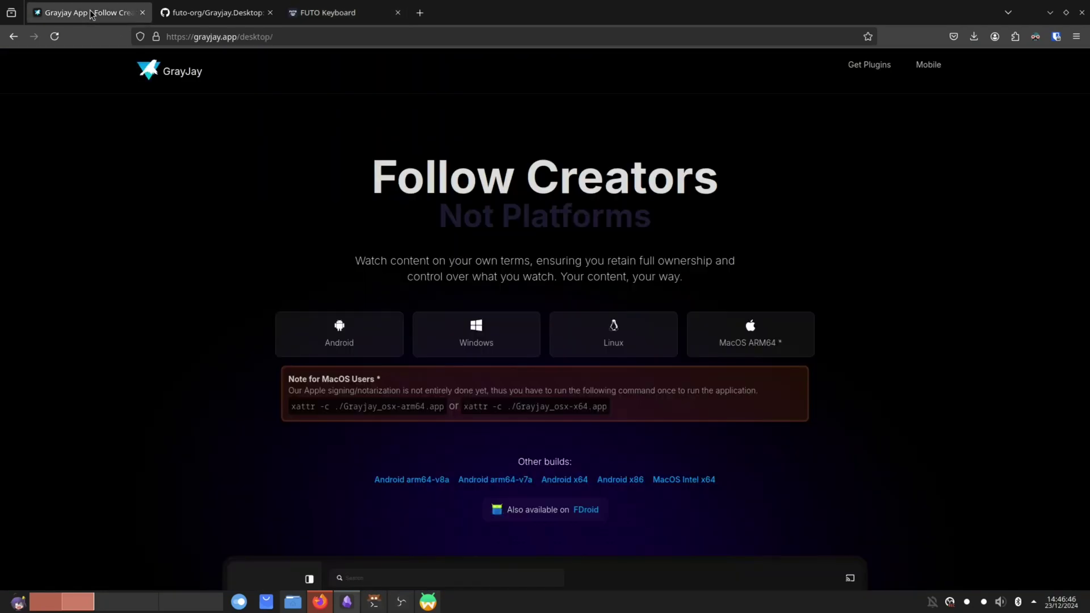
{"action": "scroll", "coordinate": [560, 241], "scroll_direction": "down", "scroll_amount": 3}
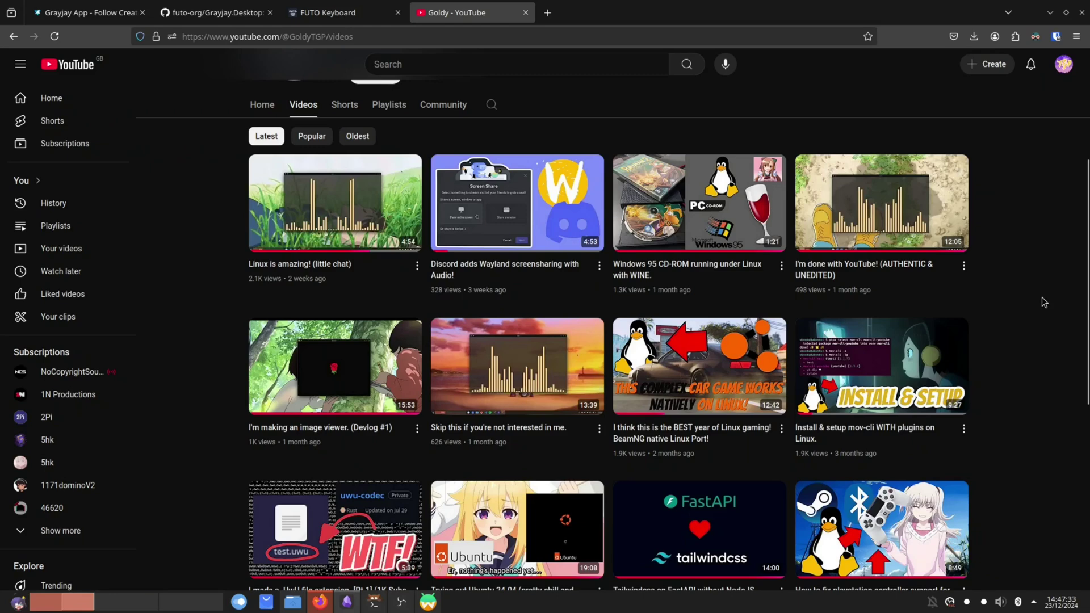
{"action": "mouse_move", "coordinate": [837, 269]}
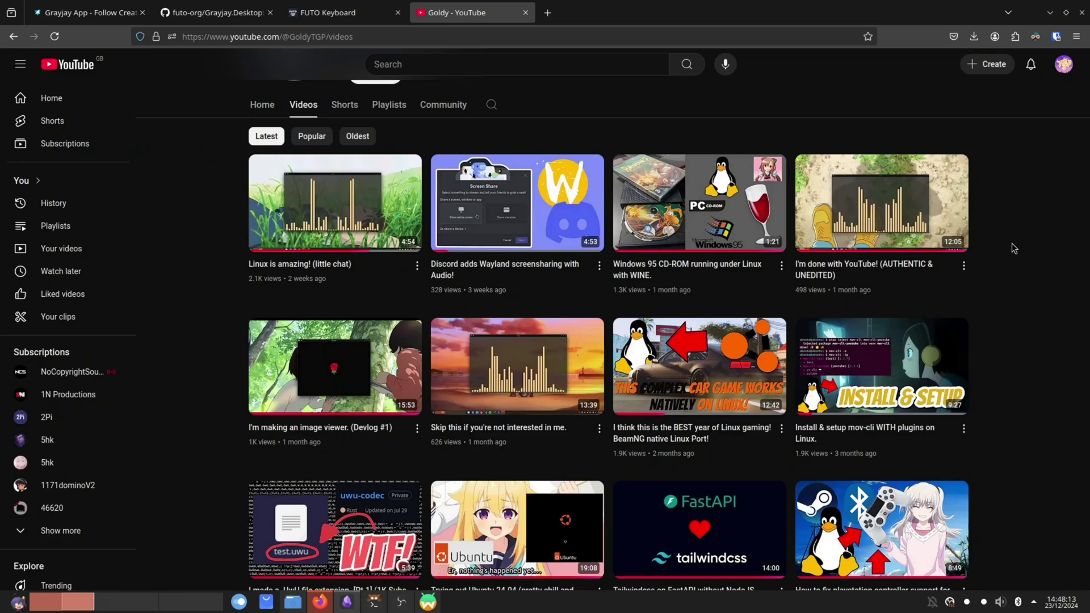
{"action": "scroll", "coordinate": [1011, 243], "scroll_direction": "up", "scroll_amount": 2}
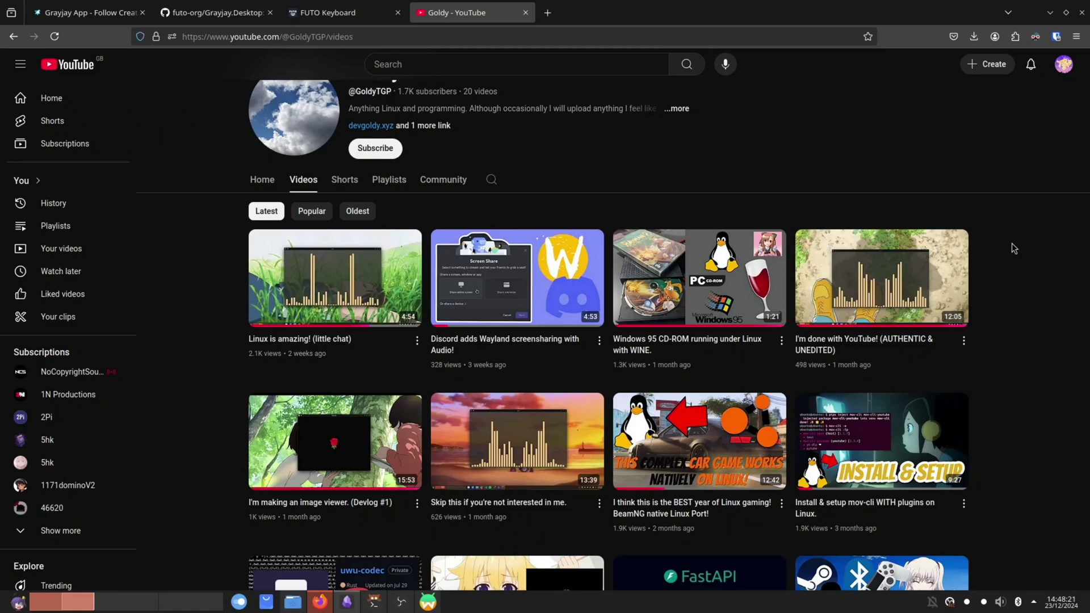
Find and launch the Pipeline application, and move its window further into the desktop.
{"action": "left_click", "coordinate": [19, 602]}
{"action": "type", "text": "pip"}
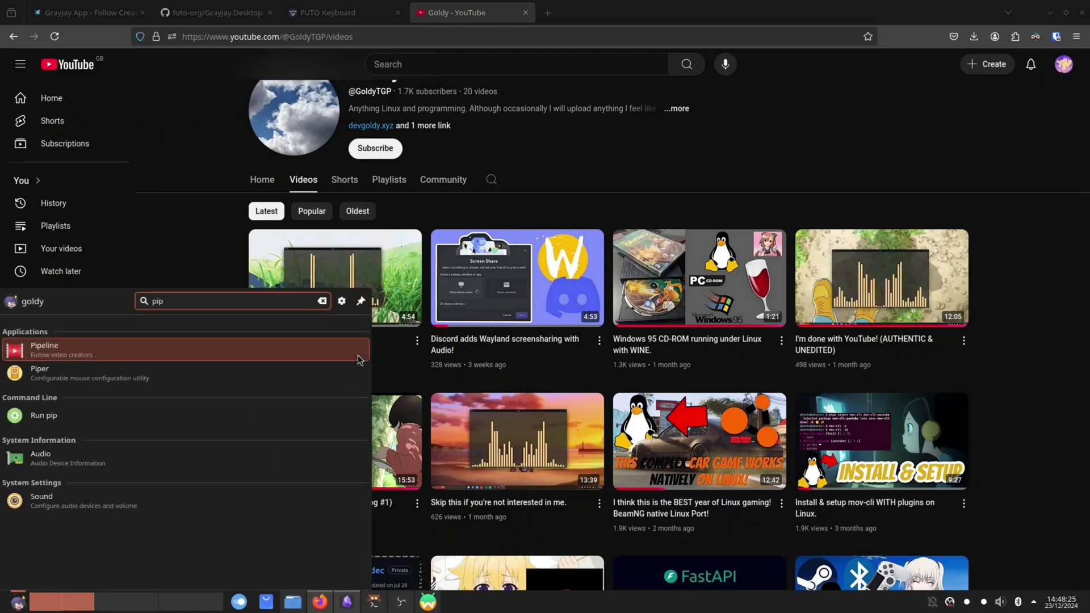
{"action": "left_click", "coordinate": [221, 360]}
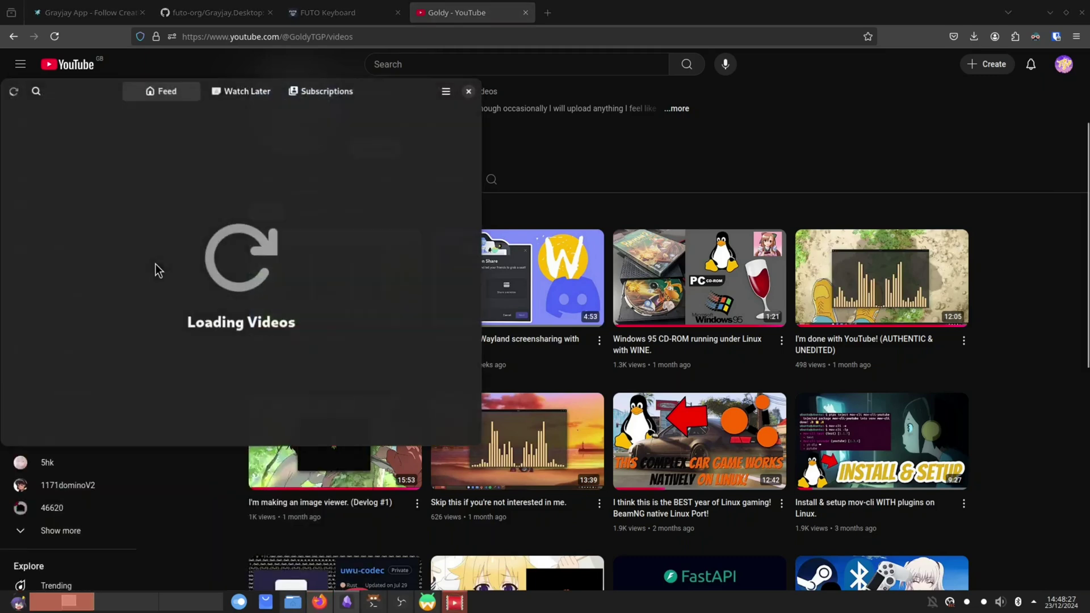
{"action": "left_click_drag", "start_coordinate": [88, 91], "coordinate": [251, 142]}
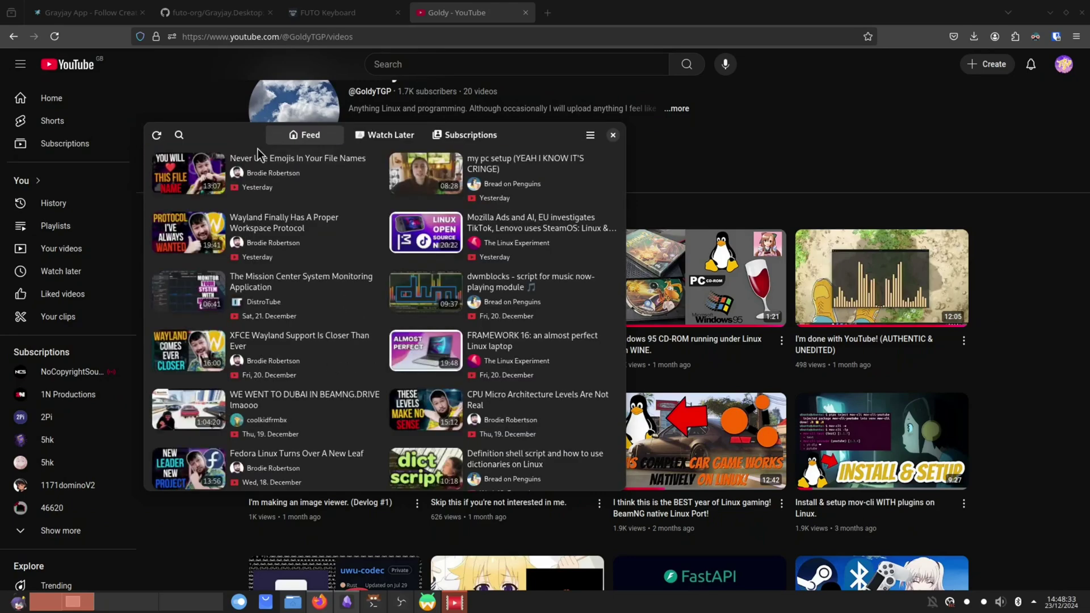
Look through the video feed in Pipeline and close the application.
{"action": "scroll", "coordinate": [336, 261], "scroll_direction": "down", "scroll_amount": 2}
{"action": "scroll", "coordinate": [318, 261], "scroll_direction": "up", "scroll_amount": 2}
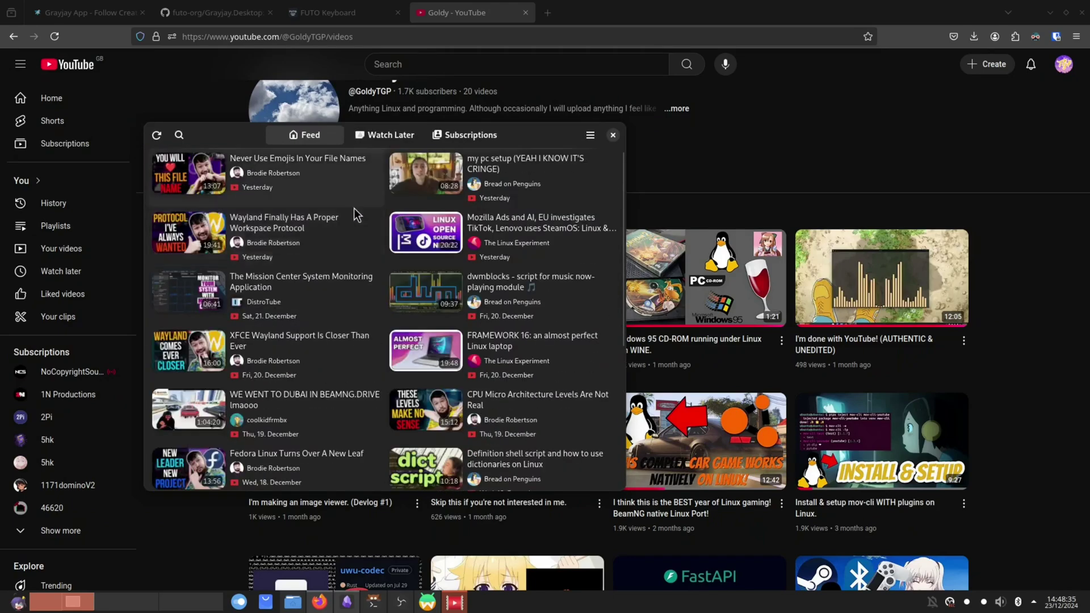
{"action": "scroll", "coordinate": [420, 250], "scroll_direction": "down", "scroll_amount": 4}
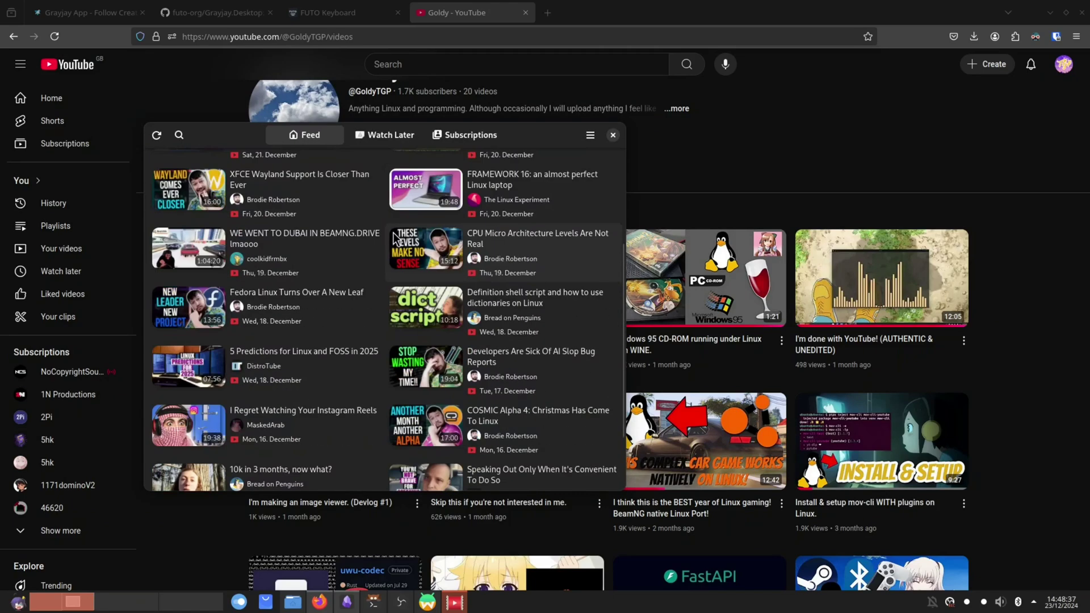
{"action": "scroll", "coordinate": [387, 236], "scroll_direction": "up", "scroll_amount": 4}
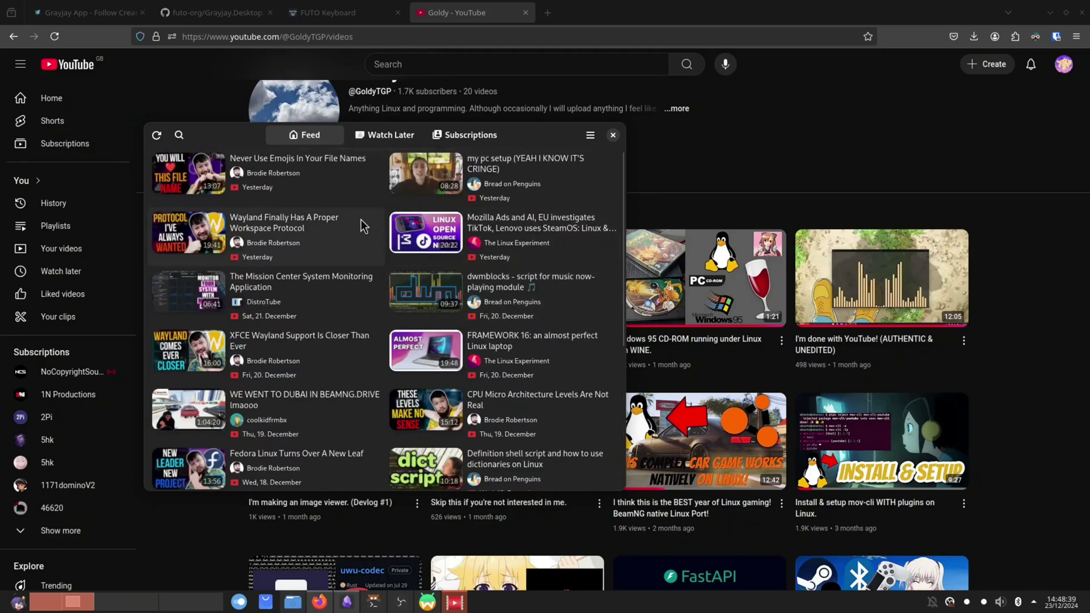
{"action": "left_click", "coordinate": [613, 135]}
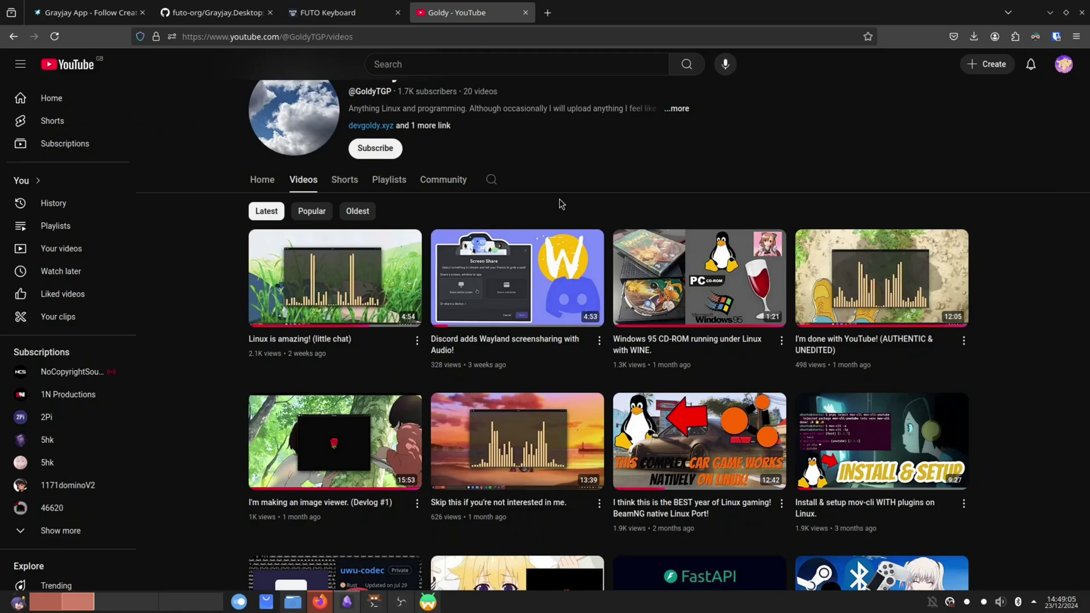
Switch to the Android environment and open its full list of installed apps.
{"action": "left_click", "coordinate": [430, 603]}
{"action": "left_click_drag", "start_coordinate": [526, 343], "coordinate": [520, 25]}
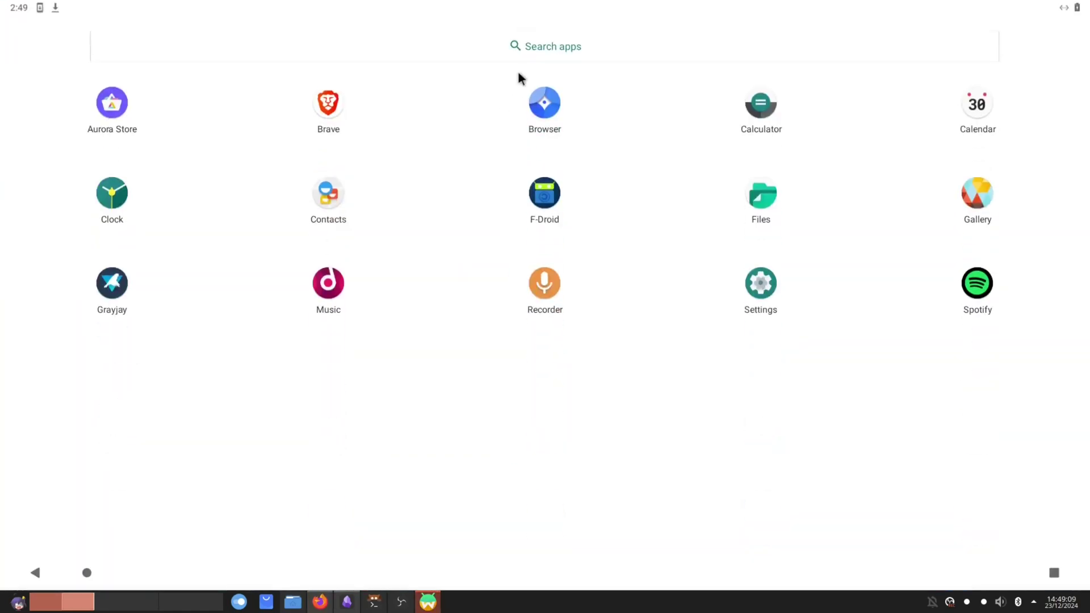
{"action": "left_click", "coordinate": [220, 269]}
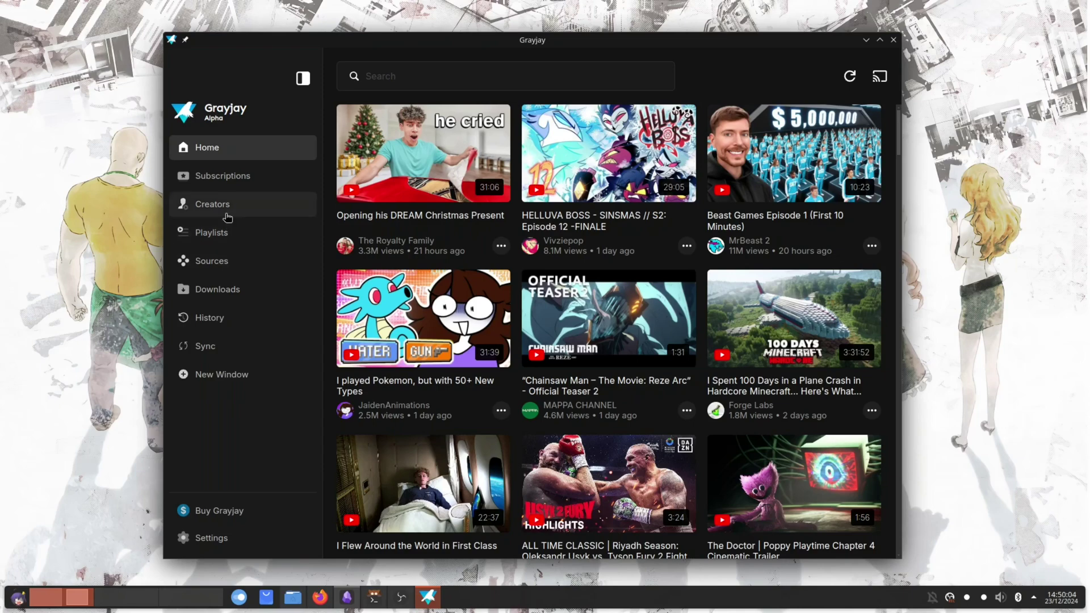
Search the Grayjay desktop app for "goldytgp" and limit the results to creators.
{"action": "left_click", "coordinate": [424, 77]}
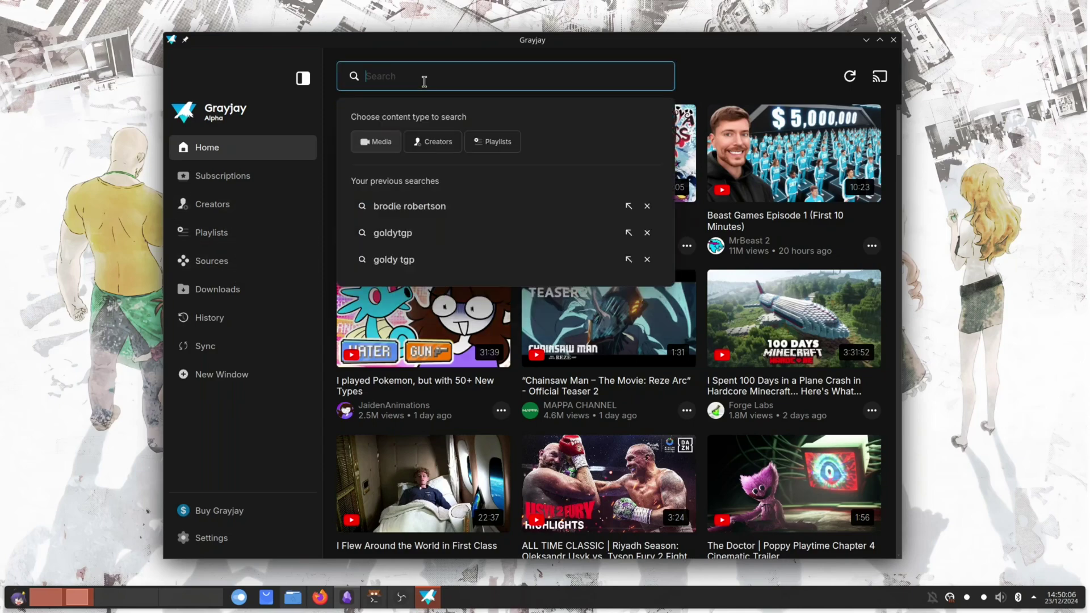
{"action": "type", "text": "goldyrt"}
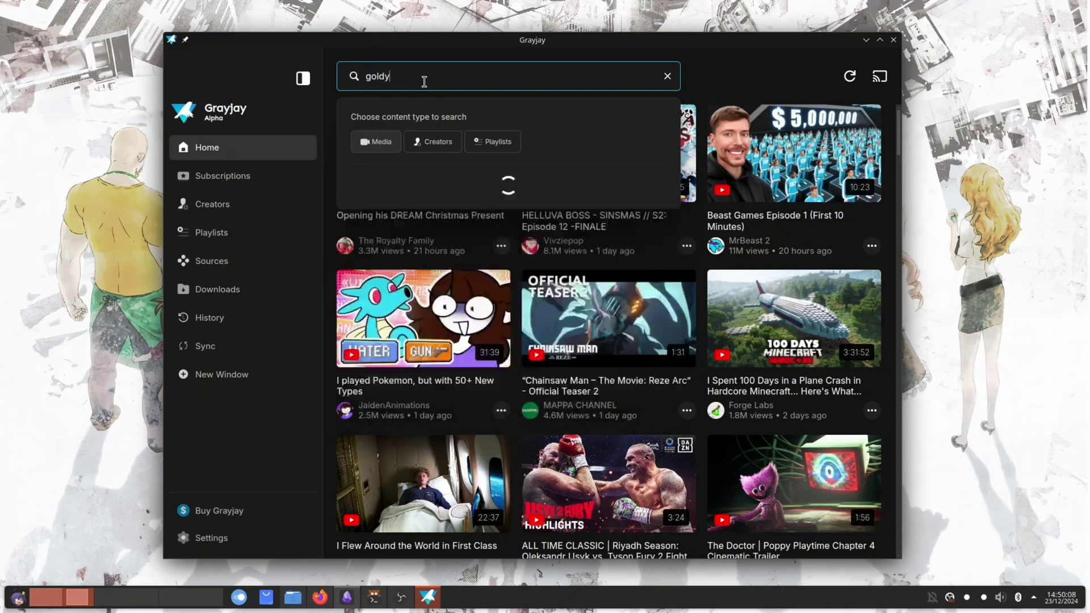
{"action": "key", "text": "BackSpace"}
{"action": "key", "text": "BackSpace"}
{"action": "type", "text": "tgp"}
{"action": "key", "text": "Return"}
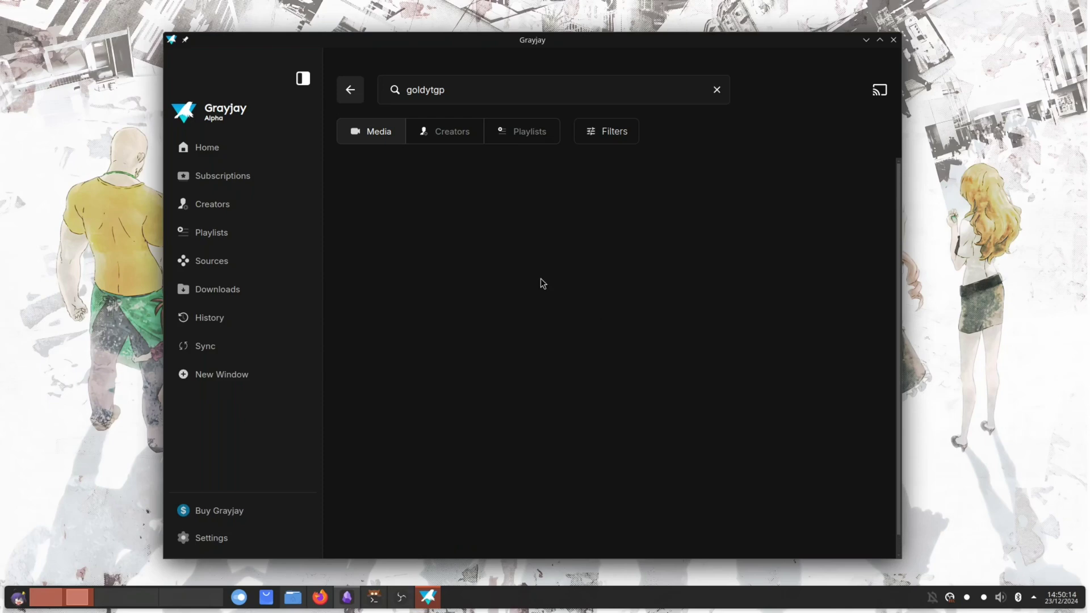
{"action": "left_click", "coordinate": [455, 138]}
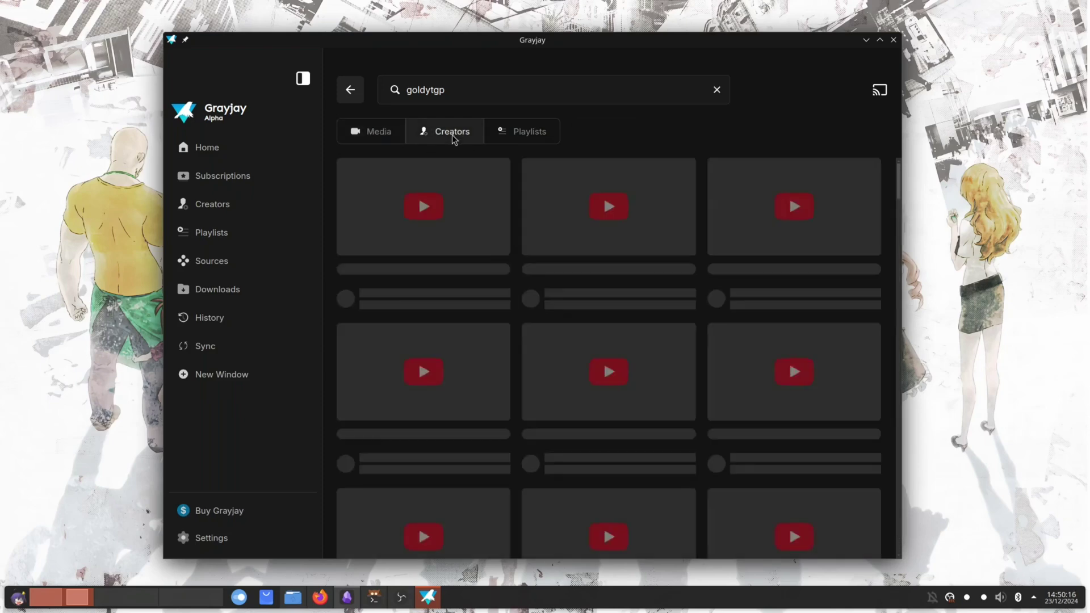
{"action": "left_click", "coordinate": [451, 91]}
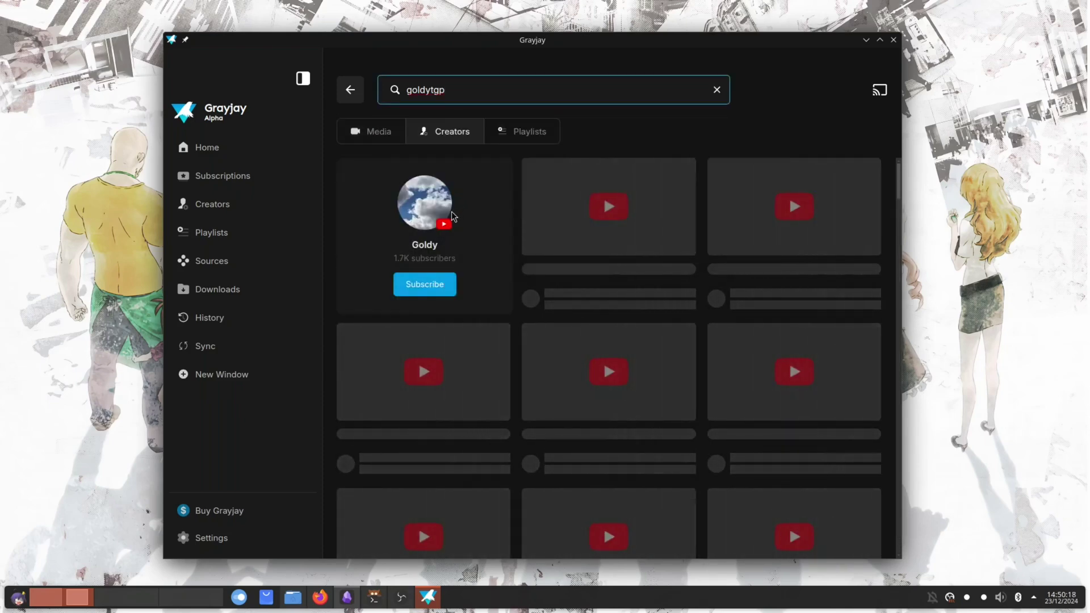
Open the Goldy channel from the creator results and look through its video list.
{"action": "left_click", "coordinate": [444, 216]}
{"action": "scroll", "coordinate": [460, 306], "scroll_direction": "down", "scroll_amount": 3}
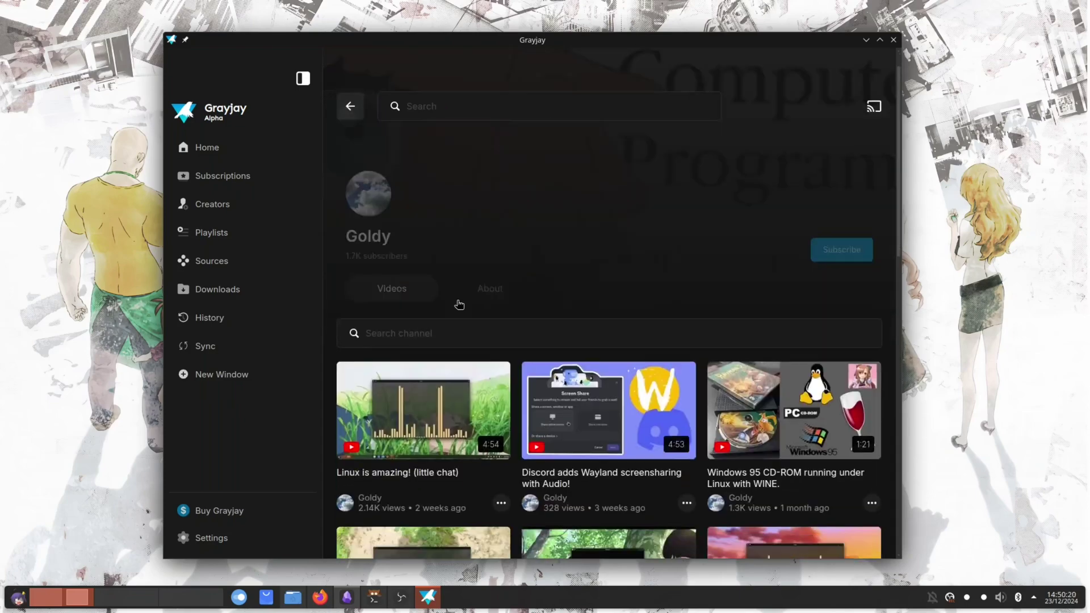
{"action": "scroll", "coordinate": [461, 304], "scroll_direction": "down", "scroll_amount": 3}
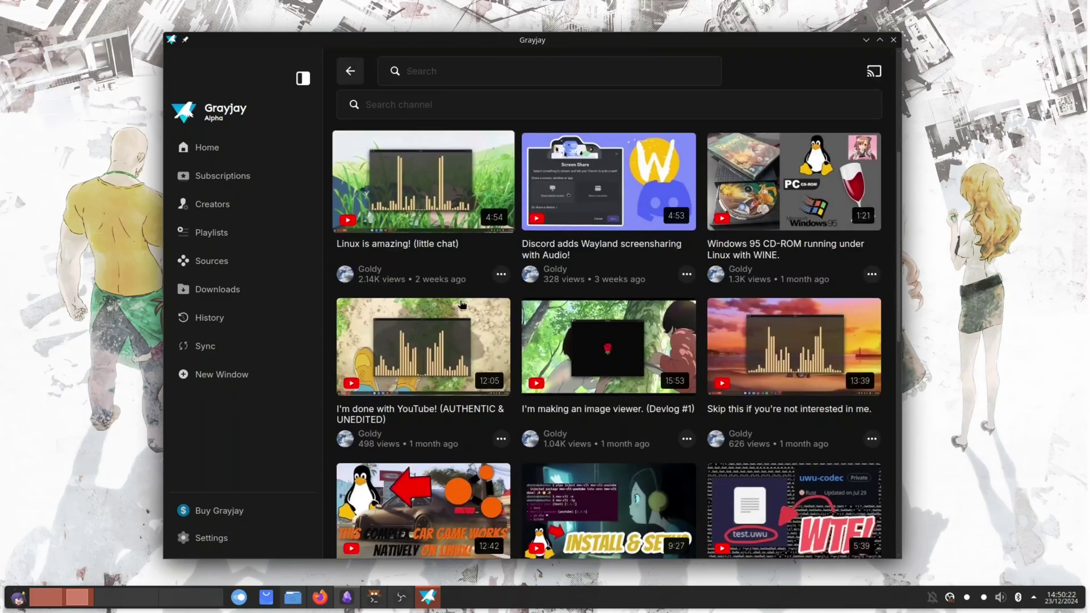
Maximize the Grayjay window and set the source of the Windows 95 CD-ROM video to IOS 2160p30 video/webm.
{"action": "left_click_drag", "start_coordinate": [750, 44], "coordinate": [706, 6]}
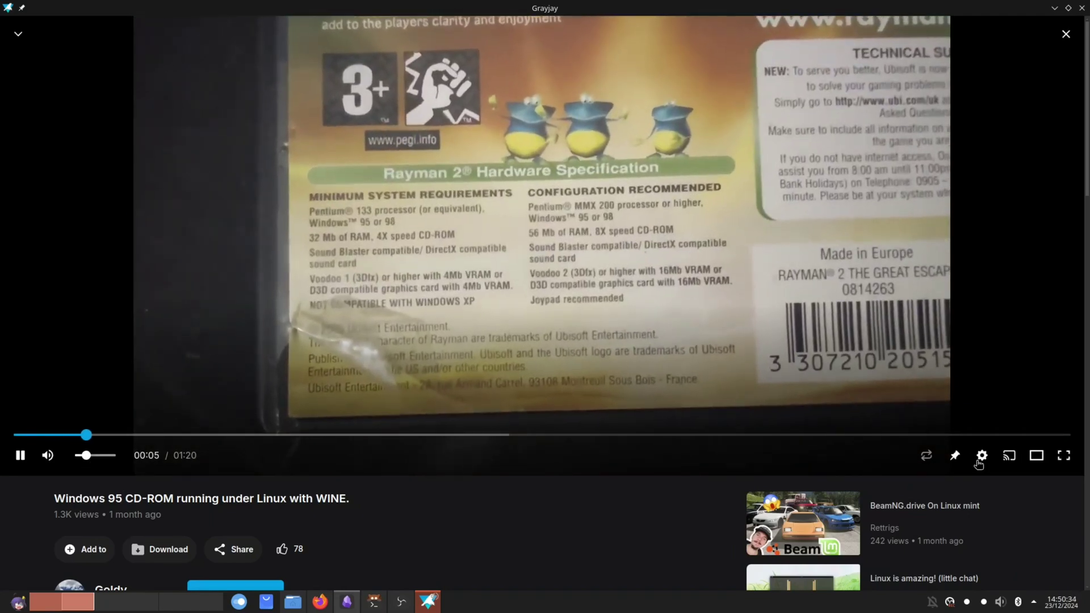
{"action": "left_click", "coordinate": [982, 455]}
{"action": "left_click", "coordinate": [1008, 317]}
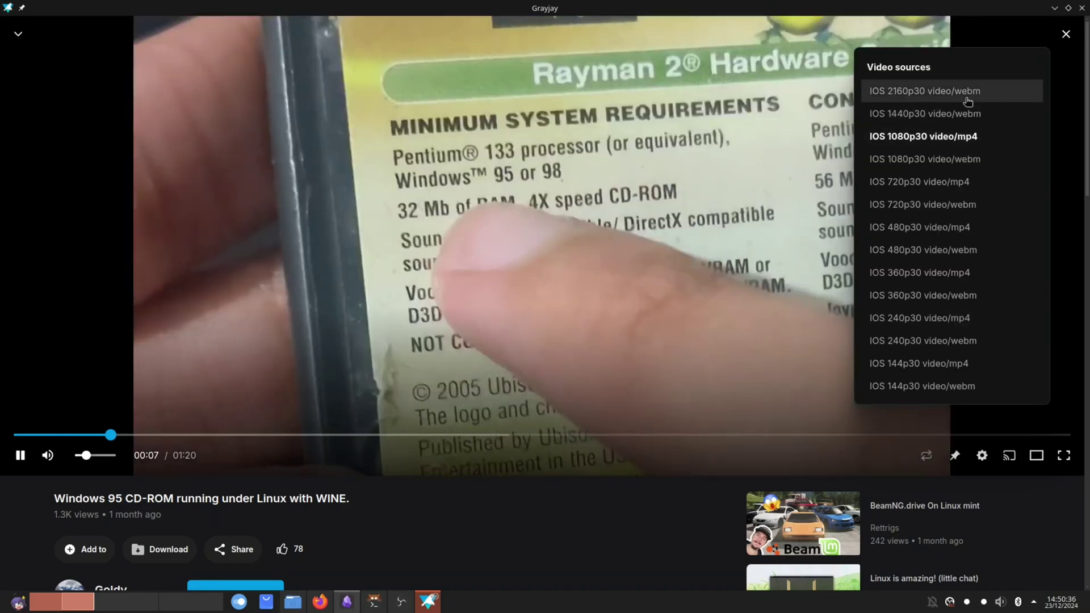
{"action": "left_click", "coordinate": [967, 98]}
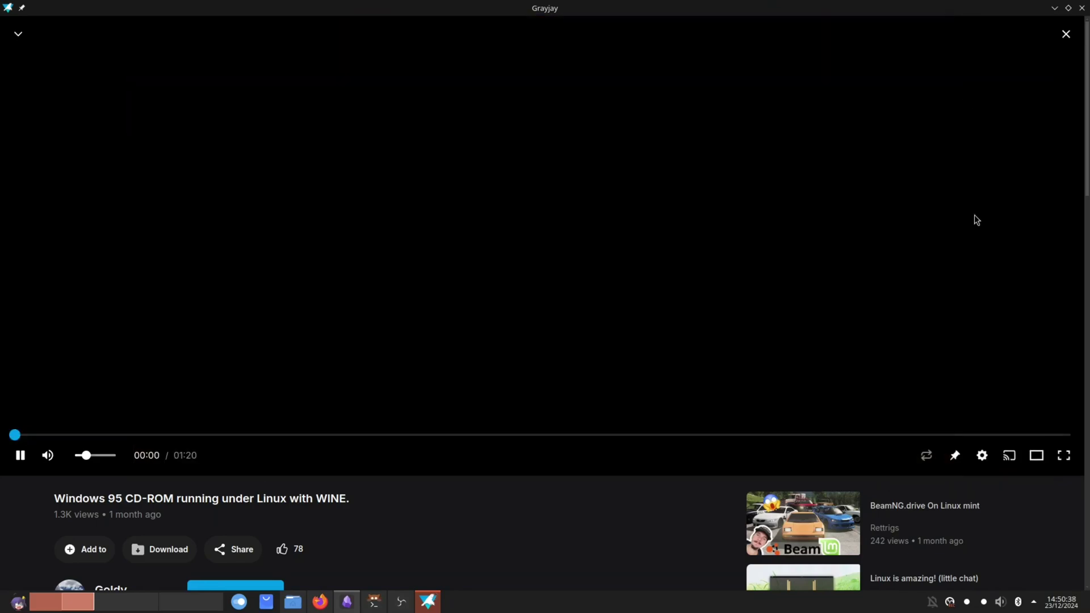
Look at the subtitle source and playback speed options of the Windows 95 CD-ROM video.
{"action": "left_click", "coordinate": [982, 454]}
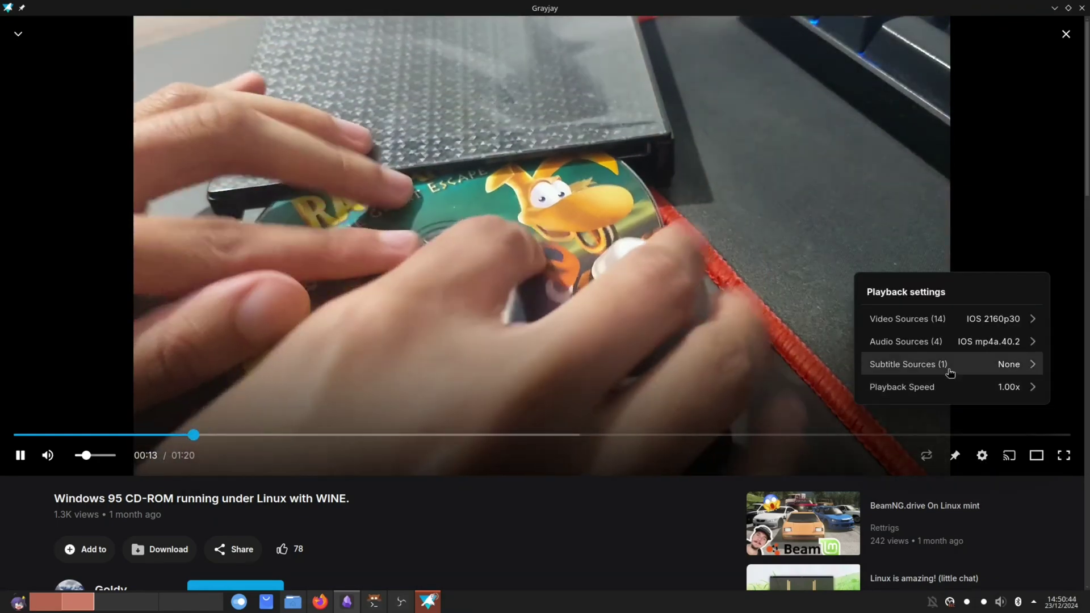
{"action": "left_click", "coordinate": [885, 363]}
{"action": "left_click", "coordinate": [941, 387]}
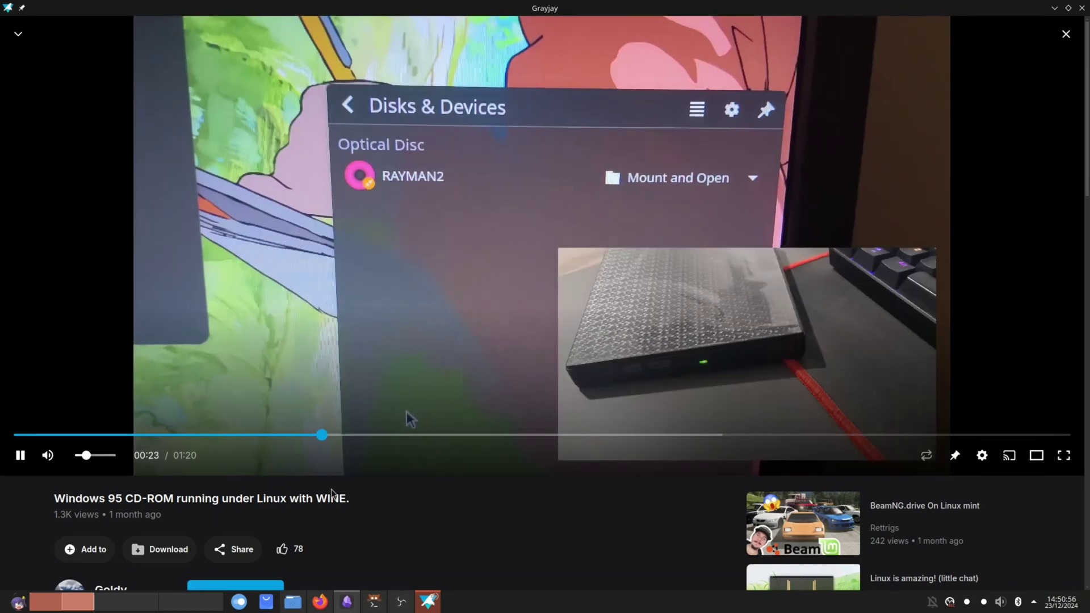
Launch the Pipeline app over the paused video and open Never Use Emojis In Your File Names from its feed.
{"action": "key", "text": "super"}
{"action": "type", "text": "pip"}
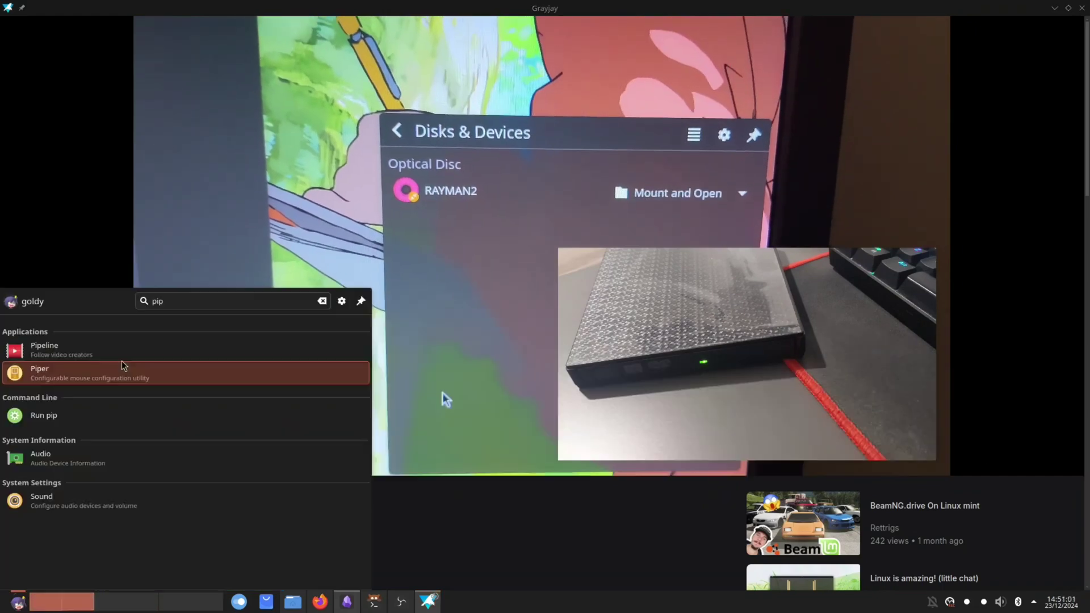
{"action": "left_click", "coordinate": [124, 358]}
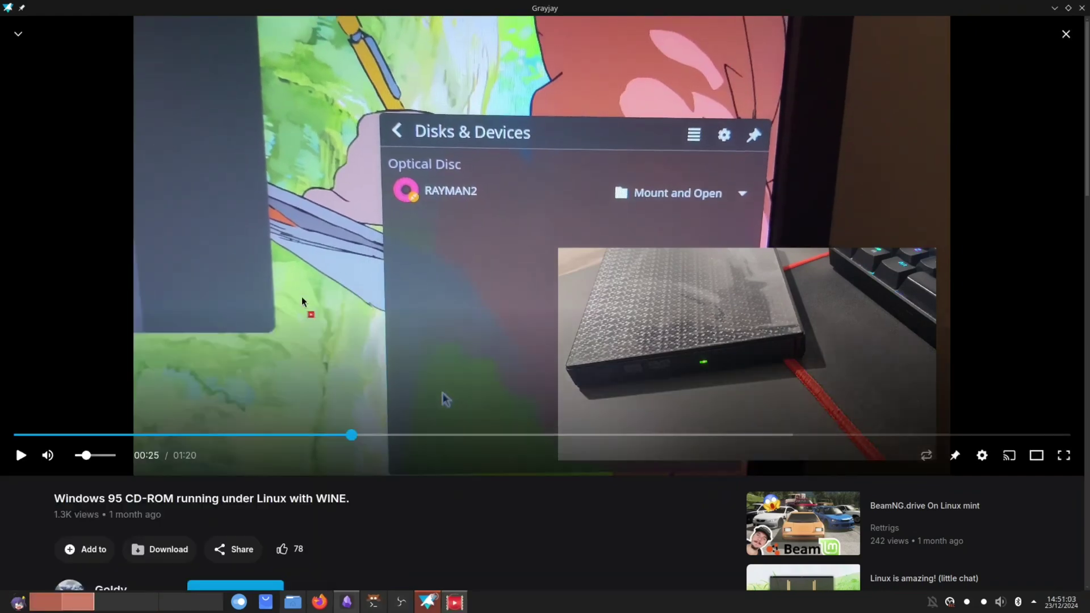
{"action": "left_click_drag", "start_coordinate": [437, 56], "coordinate": [372, 150]}
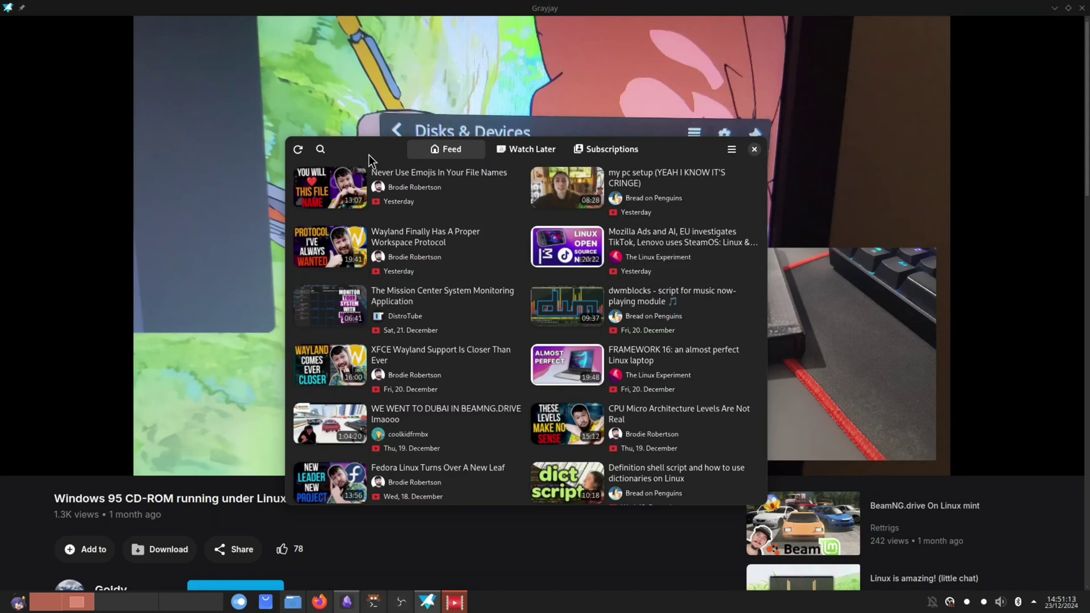
{"action": "left_click", "coordinate": [363, 182]}
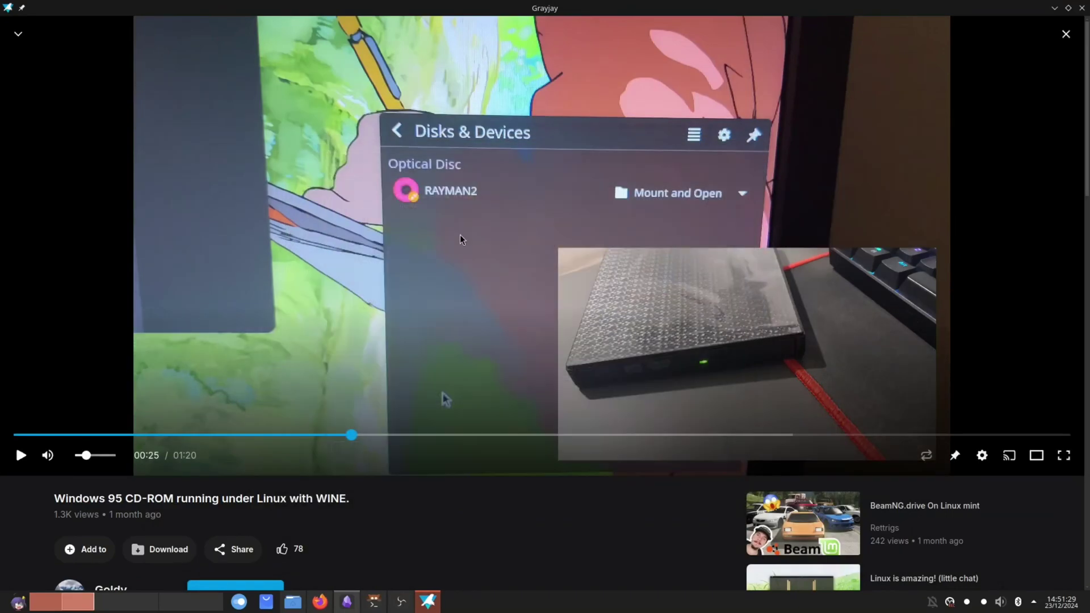
Switch Grayjay to the video Never Use Emojis In Your File Names, open its video source options and pause playback.
{"action": "left_click", "coordinate": [18, 34]}
{"action": "left_click", "coordinate": [64, 288]}
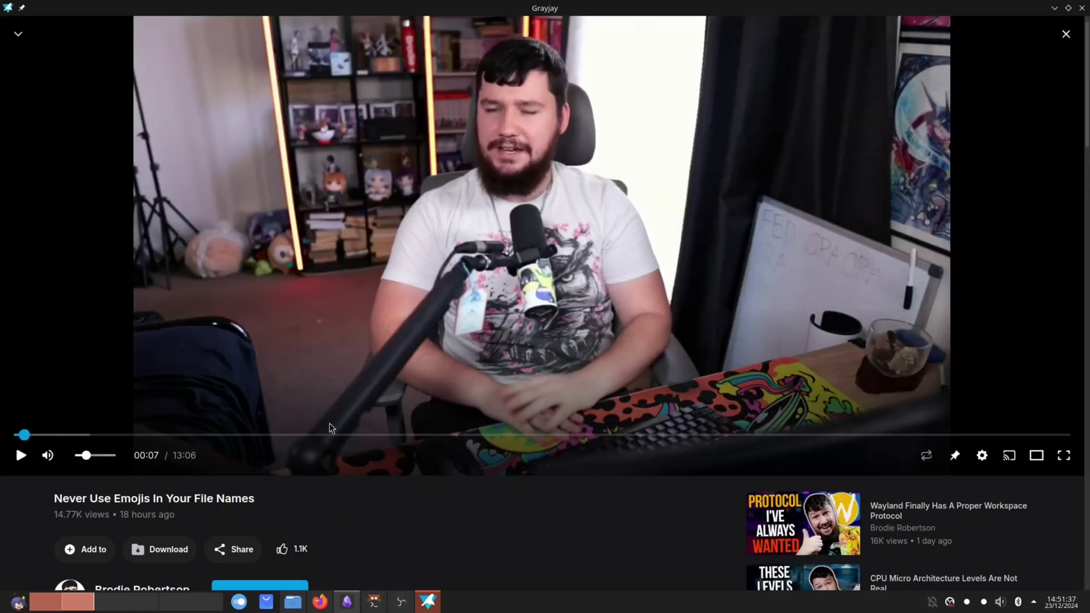
{"action": "left_click", "coordinate": [982, 456]}
{"action": "left_click", "coordinate": [996, 319]}
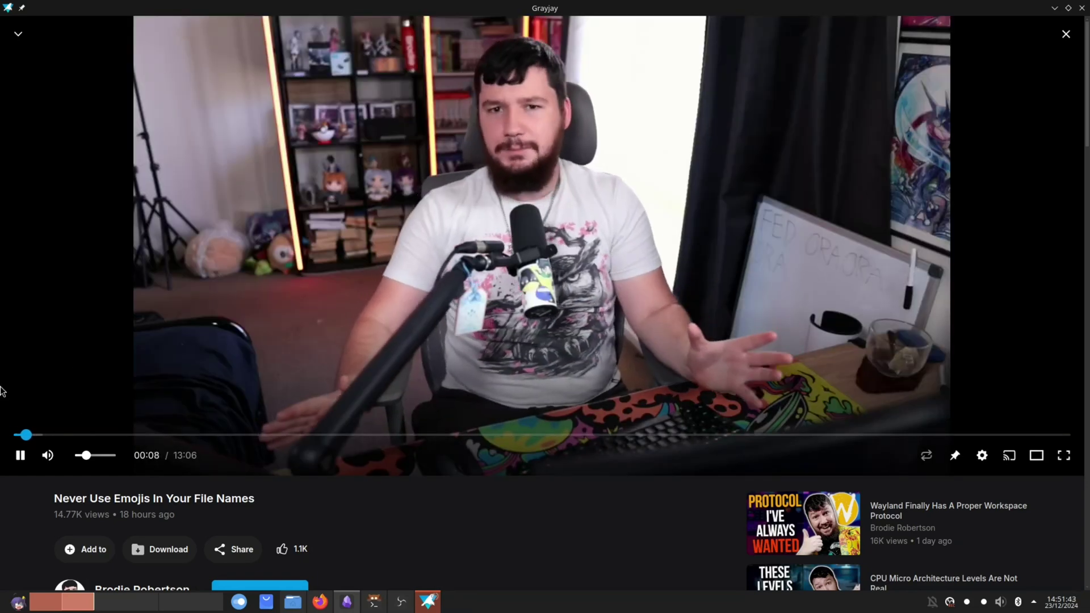
{"action": "left_click", "coordinate": [363, 382]}
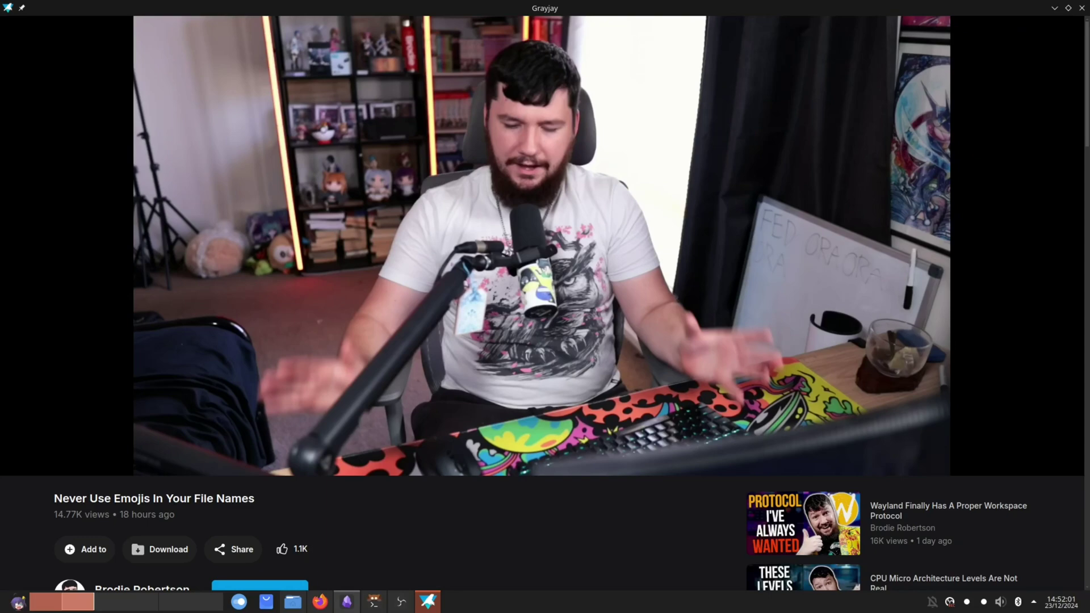
Look through the description, comments and recommended videos below the paused video.
{"action": "mouse_move", "coordinate": [427, 288]}
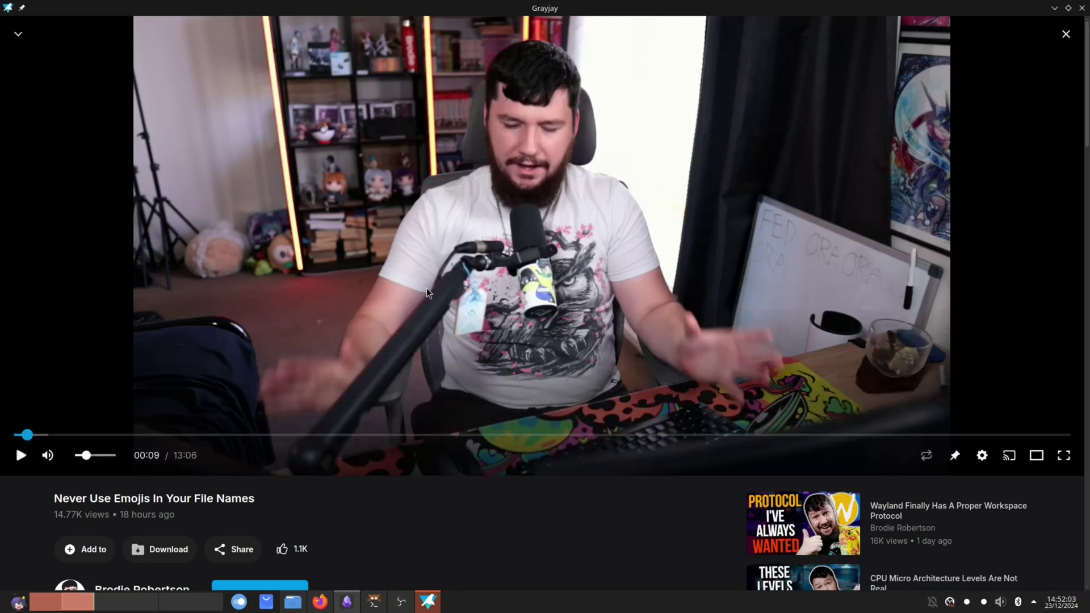
{"action": "scroll", "coordinate": [462, 338], "scroll_direction": "down", "scroll_amount": 10}
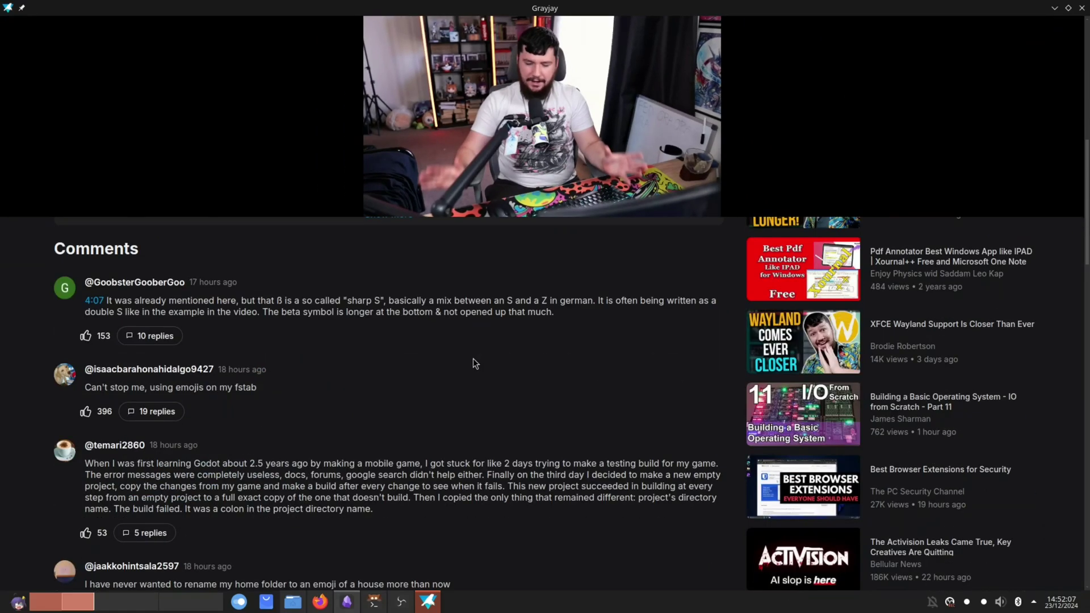
{"action": "scroll", "coordinate": [473, 358], "scroll_direction": "up", "scroll_amount": 10}
{"action": "scroll", "coordinate": [462, 341], "scroll_direction": "down", "scroll_amount": 15}
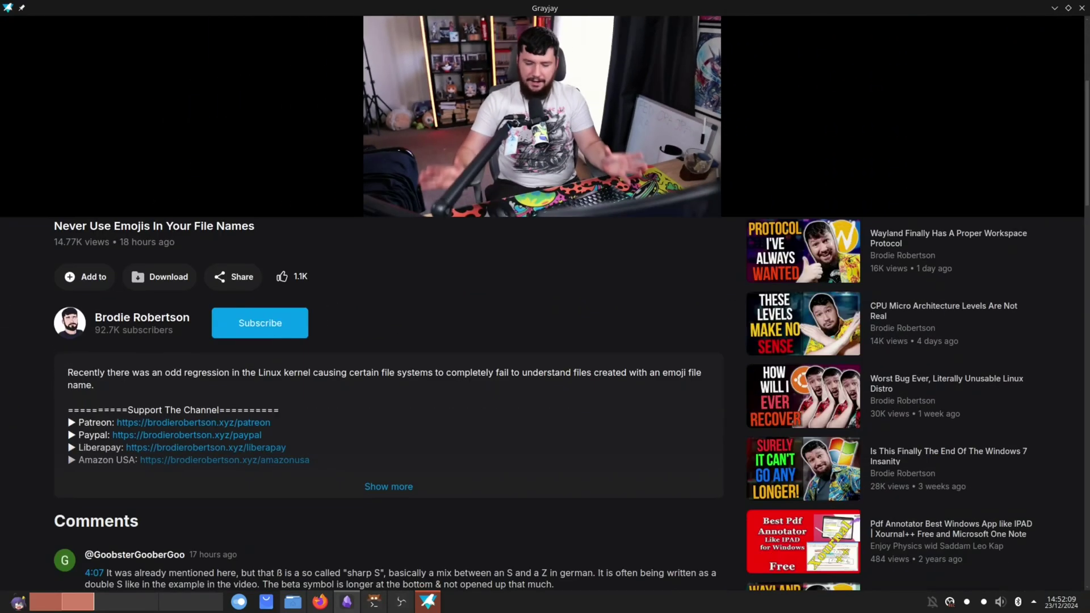
{"action": "scroll", "coordinate": [360, 308], "scroll_direction": "down", "scroll_amount": 8}
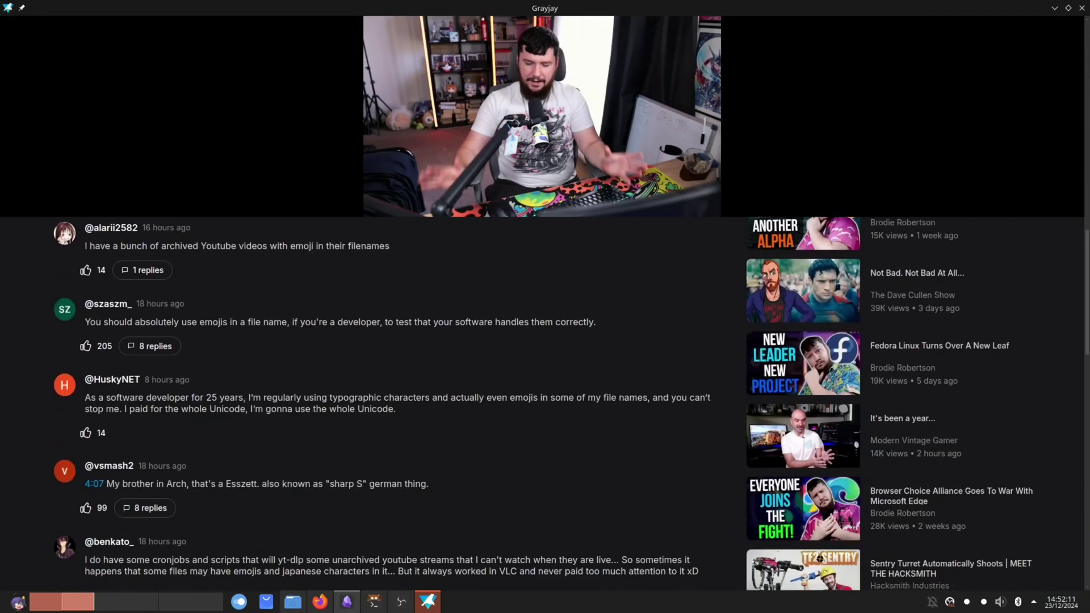
Minimize the video player and look through the Sources, Sync and History pages.
{"action": "mouse_move", "coordinate": [47, 83]}
{"action": "left_click", "coordinate": [19, 34]}
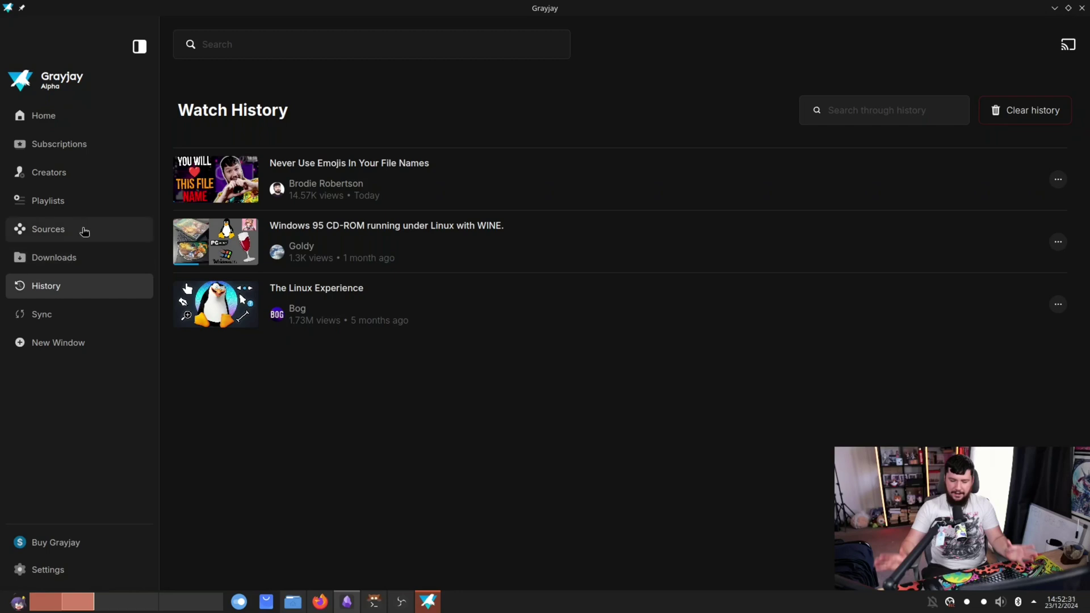
{"action": "left_click", "coordinate": [85, 231]}
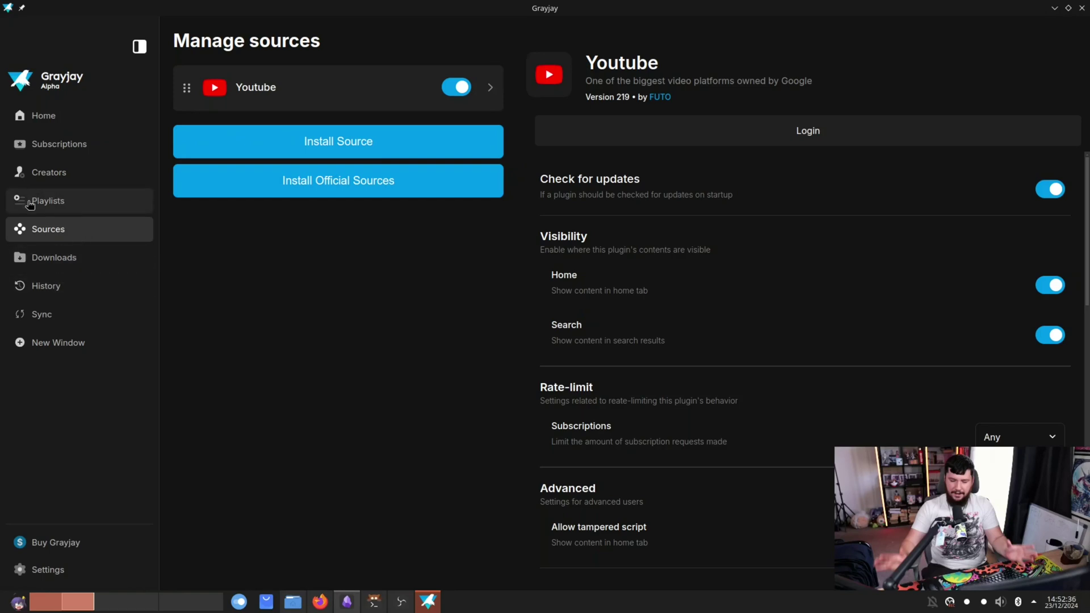
{"action": "left_click", "coordinate": [61, 319]}
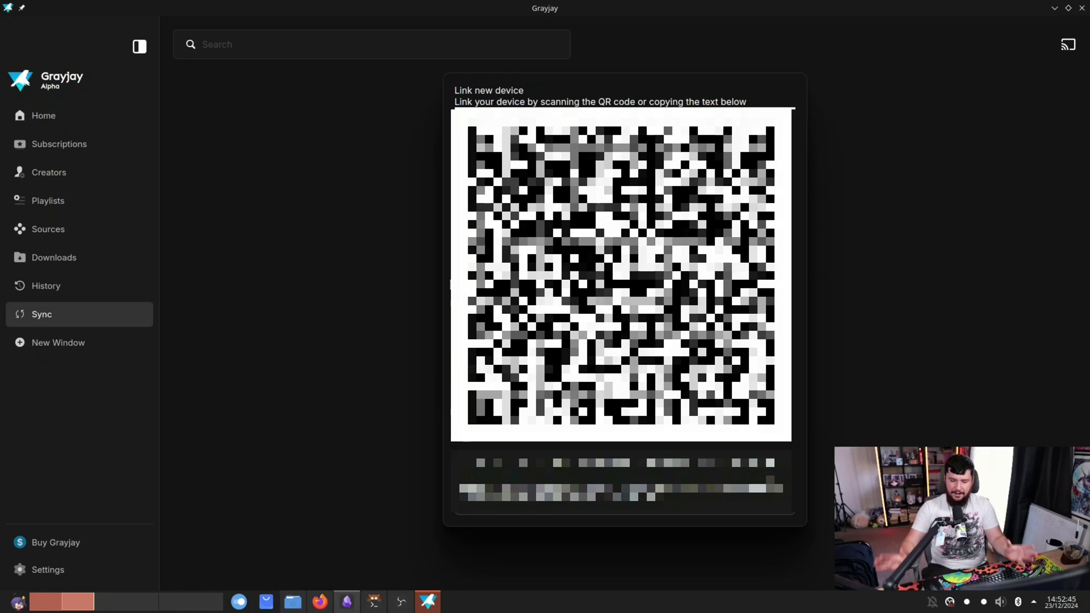
{"action": "left_click", "coordinate": [66, 287]}
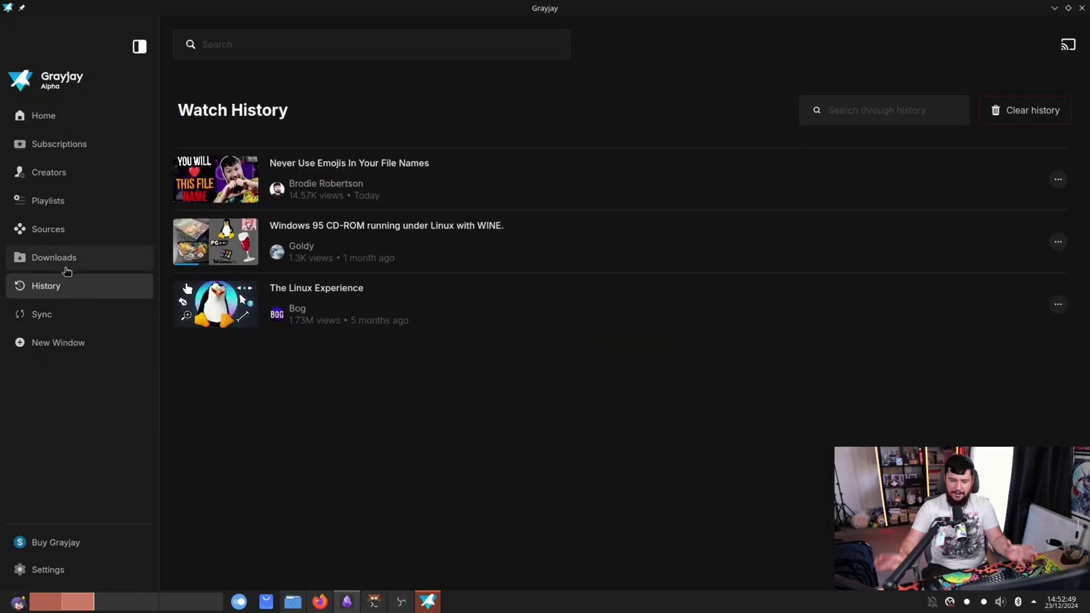
Check the options for installing a source from a URL and for installing official sources on the Sources page.
{"action": "left_click", "coordinate": [64, 228]}
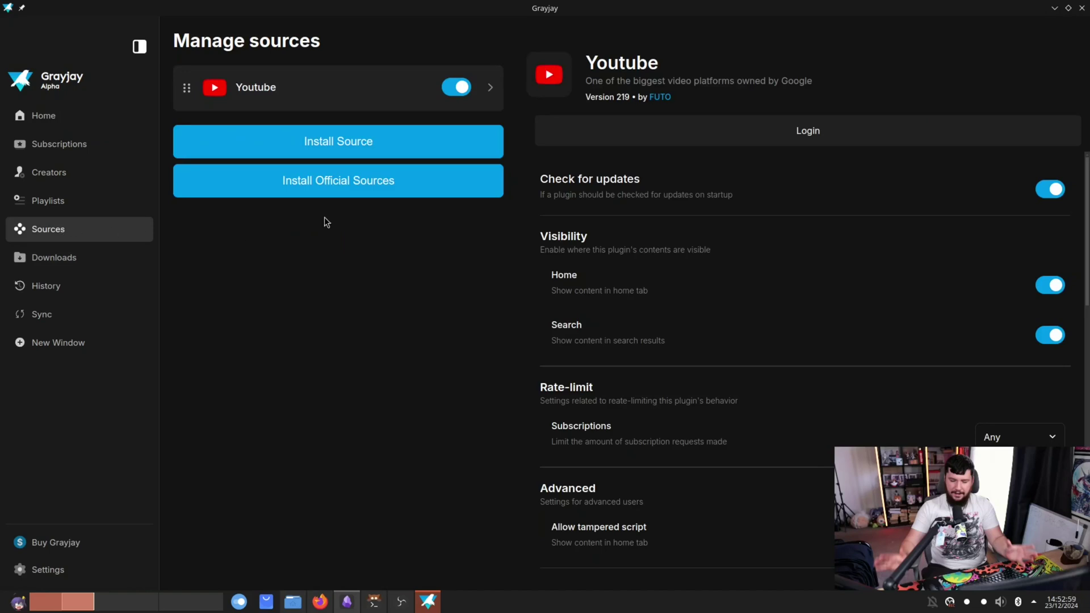
{"action": "left_click", "coordinate": [370, 146]}
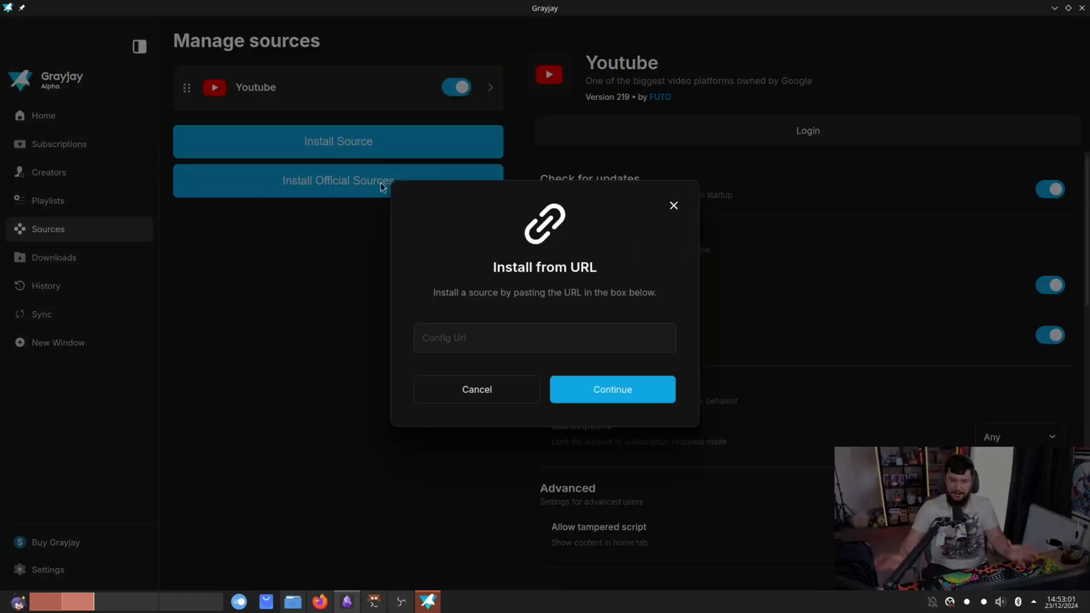
{"action": "left_click", "coordinate": [674, 206]}
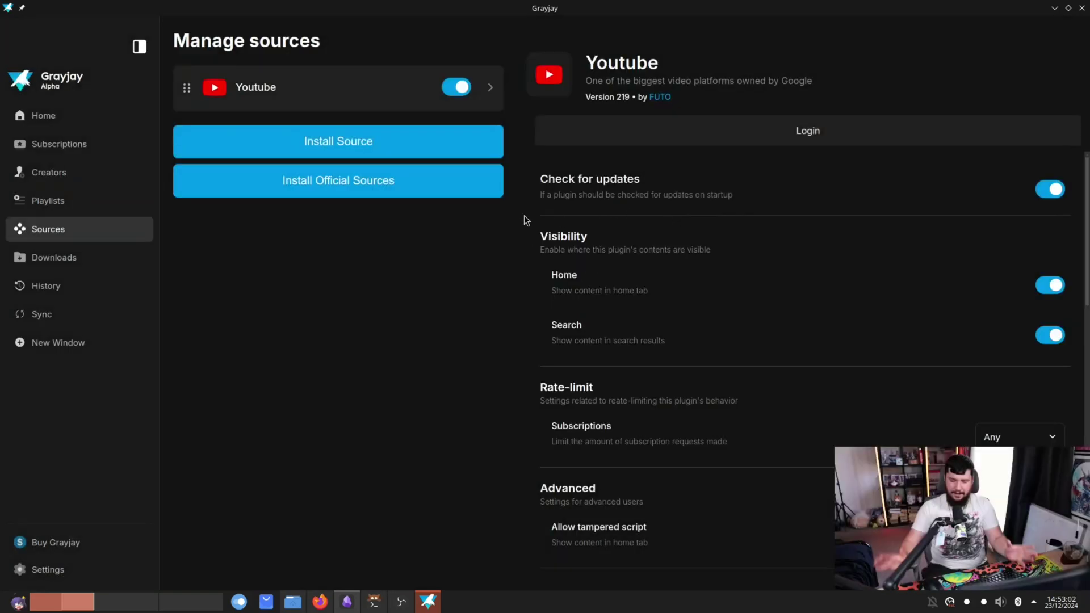
{"action": "left_click", "coordinate": [384, 189]}
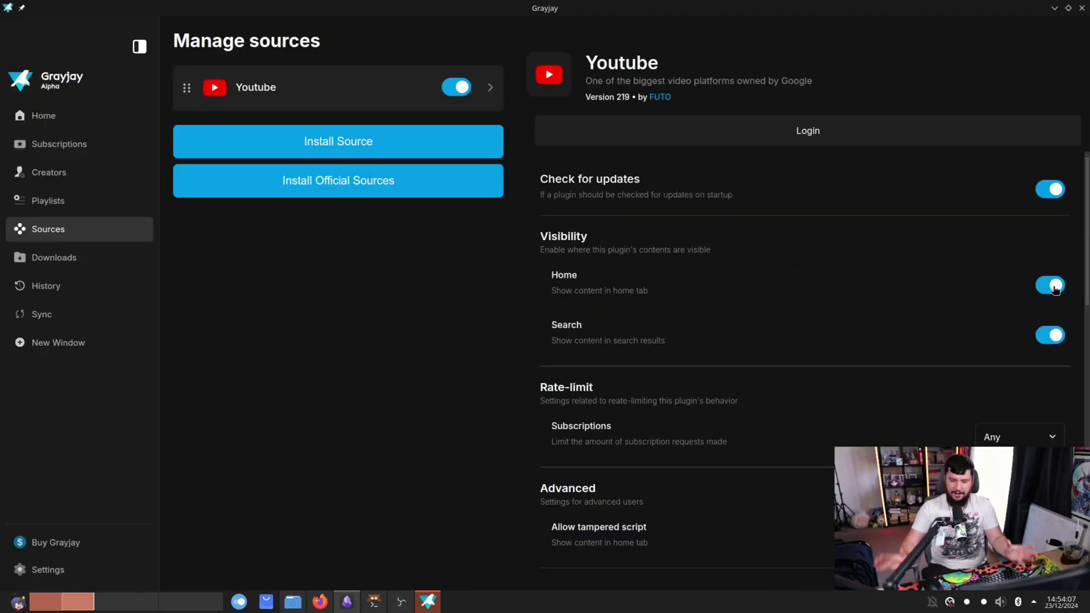
Turn off Home visibility for the Youtube source and review its login, restriction, Return Youtube Dislike and SponsorBlock settings.
{"action": "left_click", "coordinate": [1056, 287]}
{"action": "scroll", "coordinate": [575, 282], "scroll_direction": "down", "scroll_amount": 8}
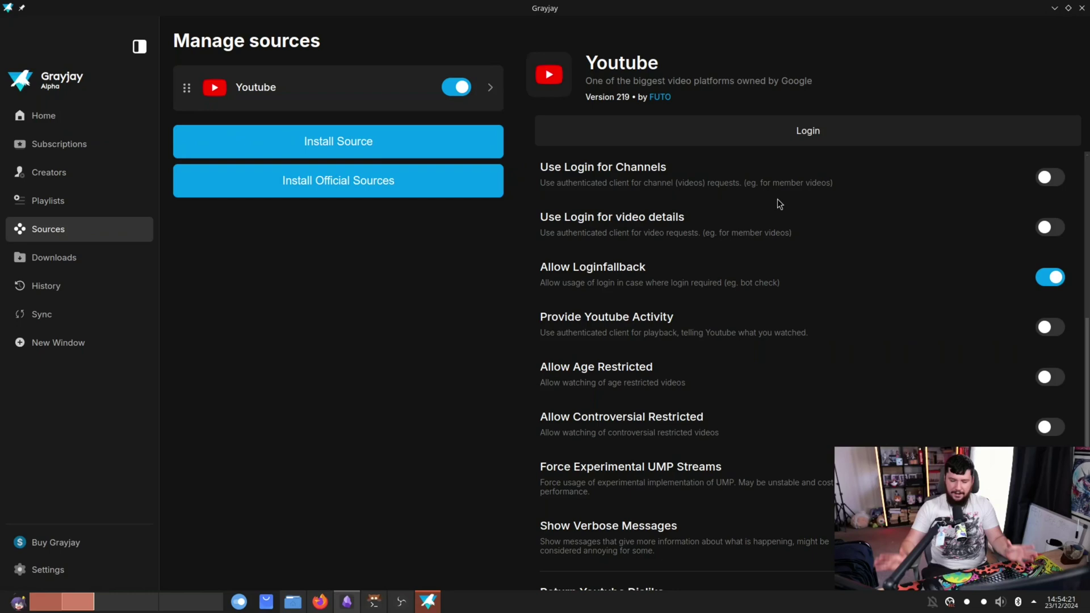
{"action": "scroll", "coordinate": [777, 203], "scroll_direction": "down", "scroll_amount": 3}
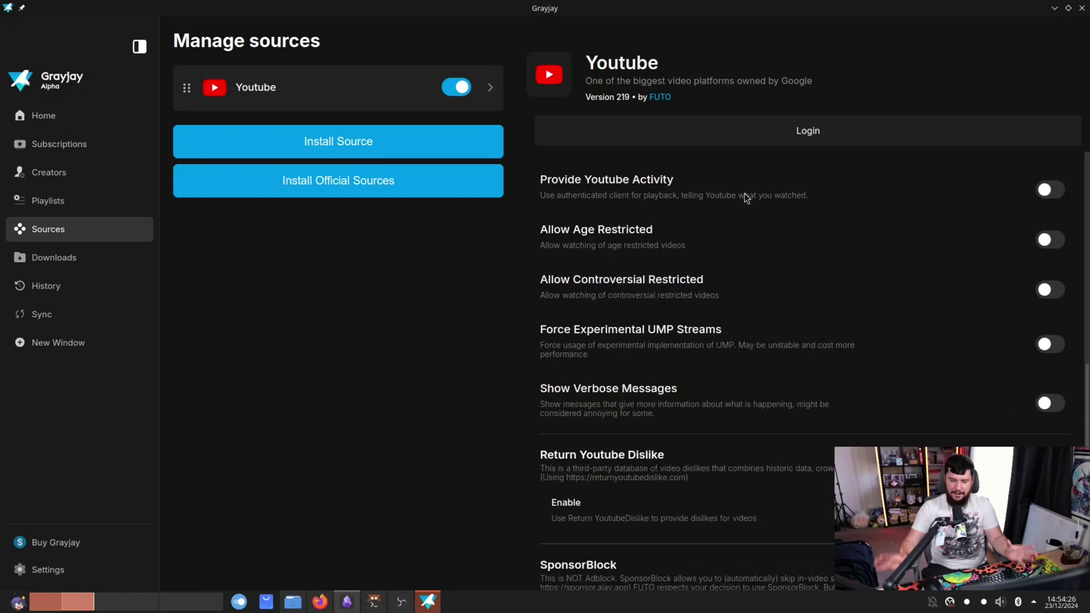
{"action": "scroll", "coordinate": [745, 194], "scroll_direction": "down", "scroll_amount": 3}
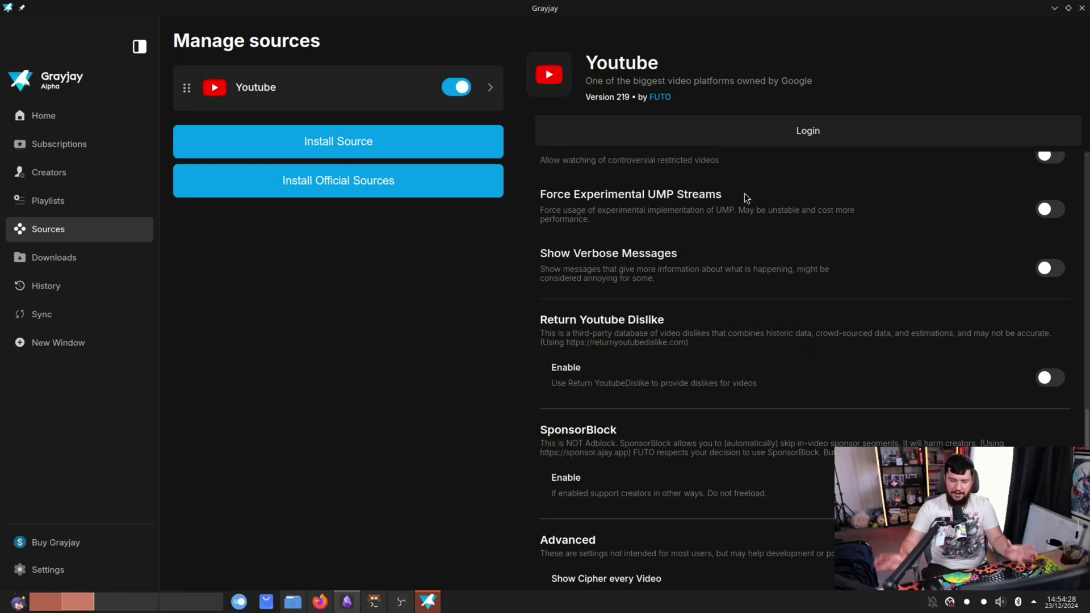
{"action": "scroll", "coordinate": [741, 197], "scroll_direction": "down", "scroll_amount": 2}
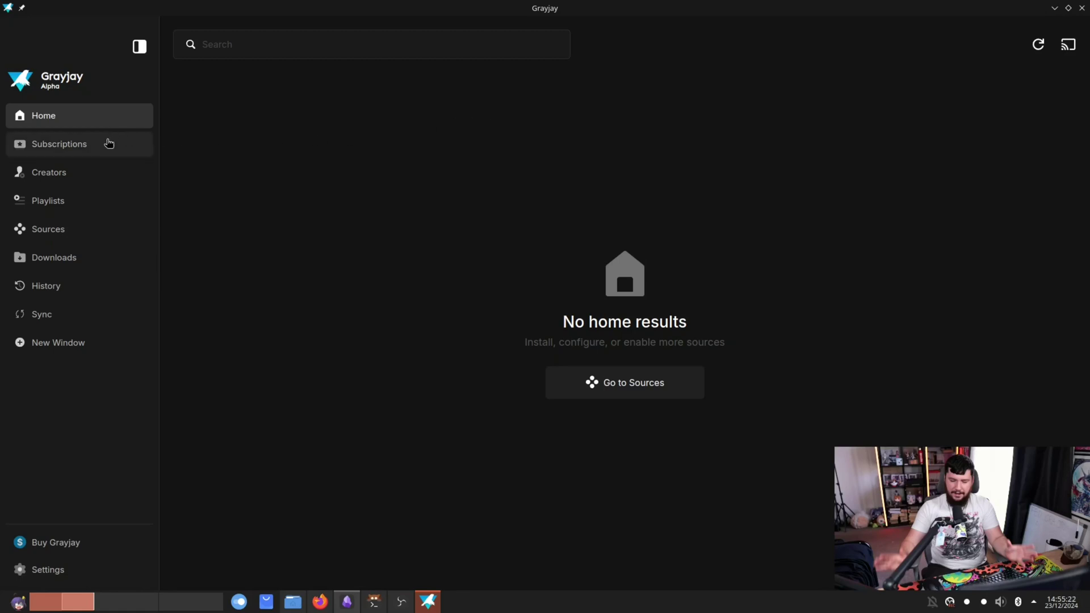
From the Subscriptions page, search the creators for "brodie robertson".
{"action": "left_click", "coordinate": [101, 144]}
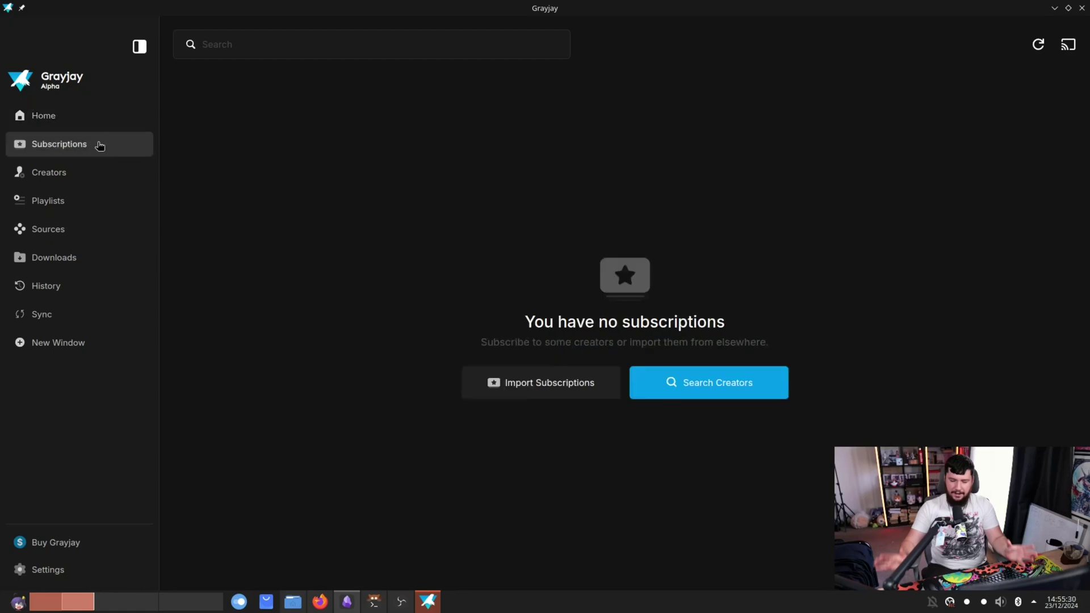
{"action": "left_click", "coordinate": [757, 383]}
{"action": "left_click", "coordinate": [332, 63]}
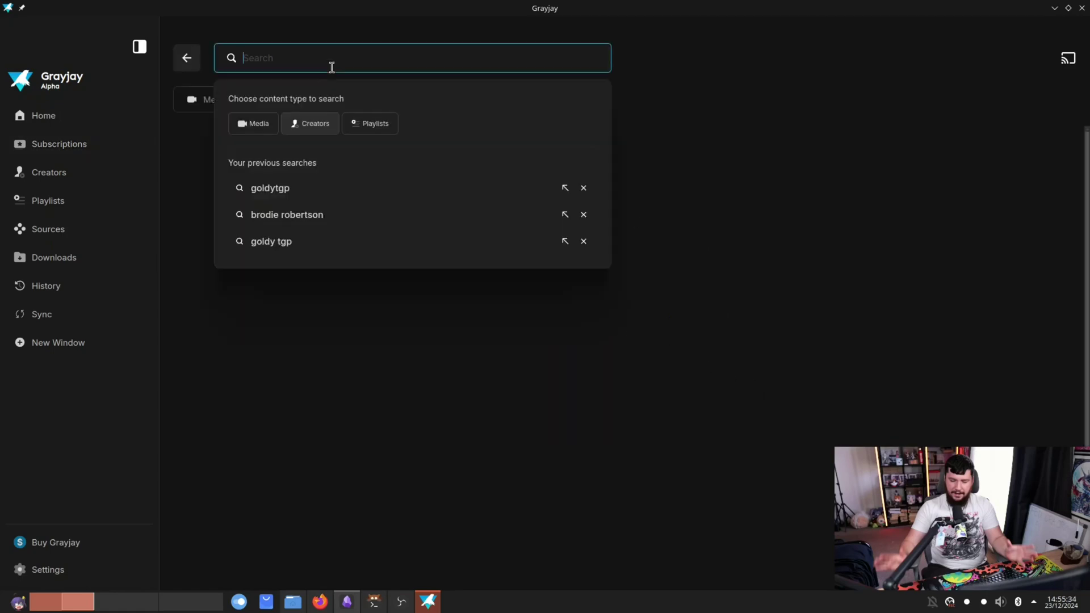
{"action": "type", "text": "brodie ro"}
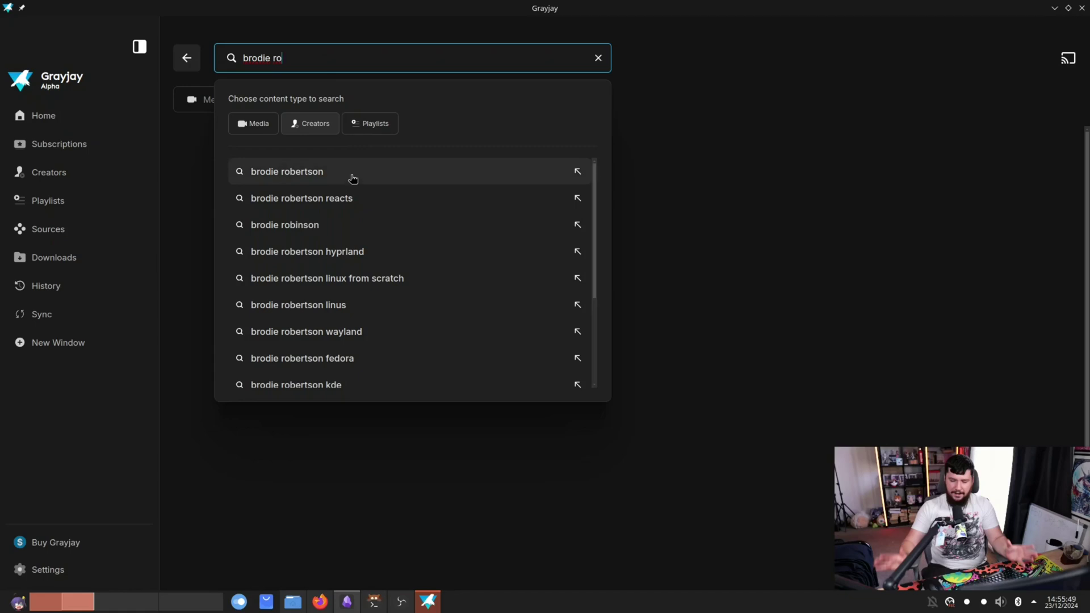
{"action": "left_click", "coordinate": [351, 178]}
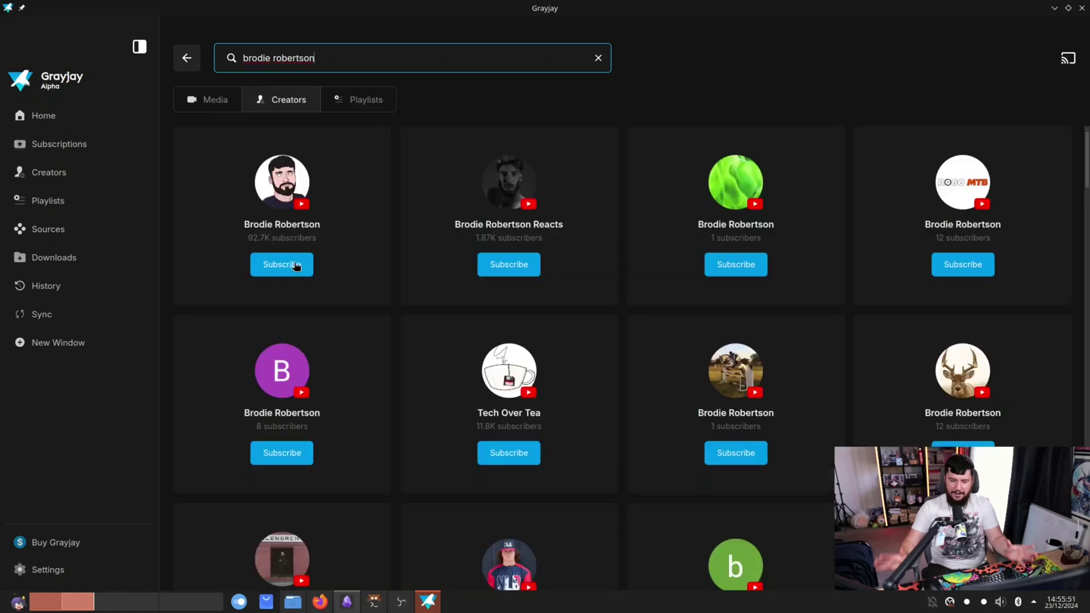
Subscribe to the main Brodie Robertson channel and look through the subscriptions feed.
{"action": "left_click", "coordinate": [296, 265]}
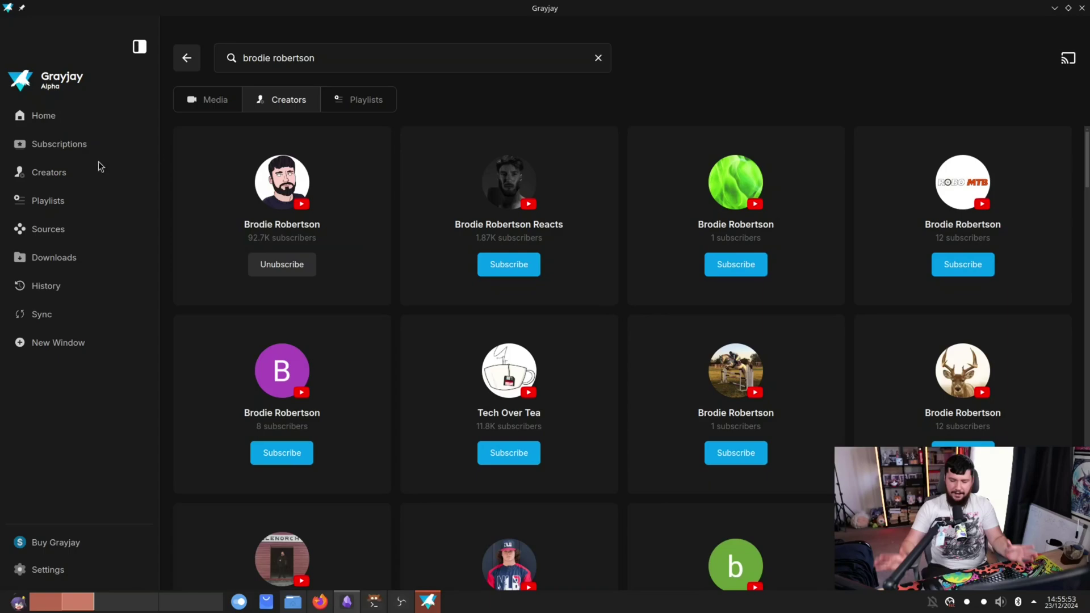
{"action": "left_click", "coordinate": [91, 144]}
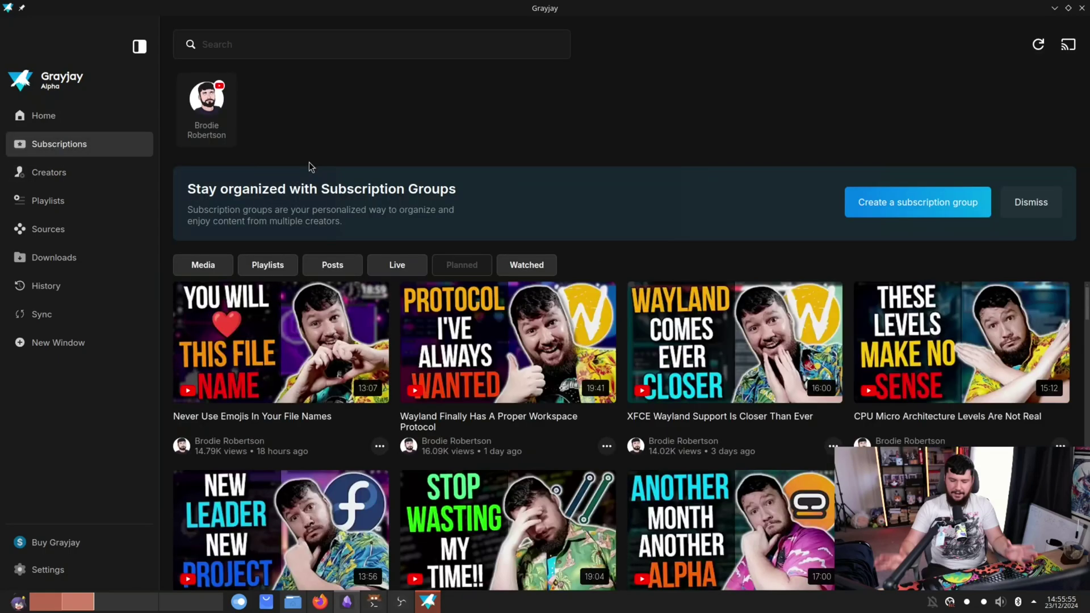
{"action": "scroll", "coordinate": [508, 360], "scroll_direction": "down", "scroll_amount": 10}
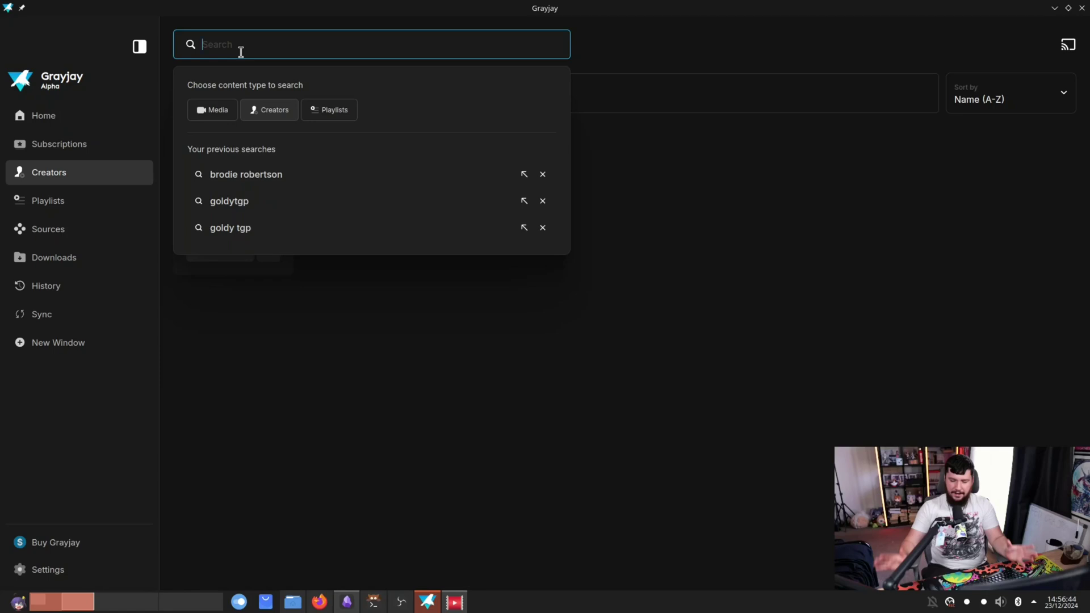
Search the creators for "bread on penguins".
{"action": "type", "text": "bro"}
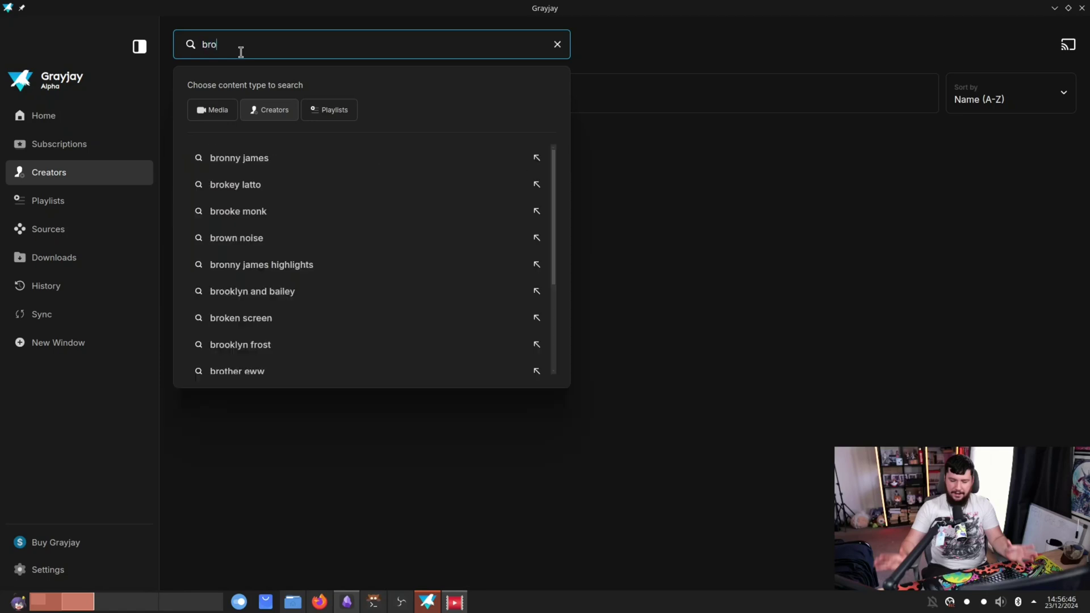
{"action": "key", "text": "BackSpace"}
{"action": "type", "text": "ead "}
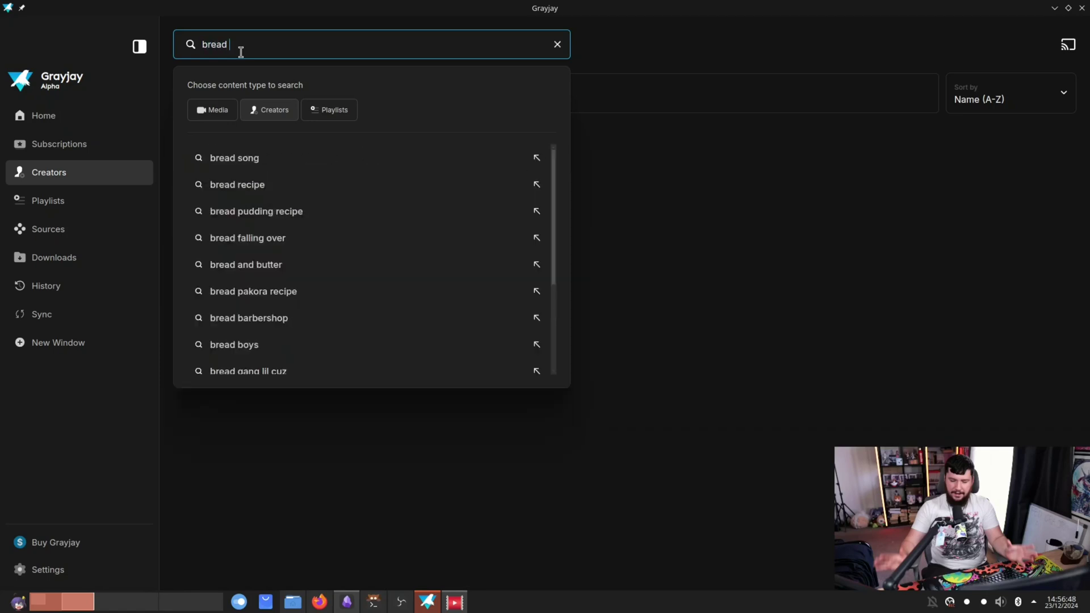
{"action": "type", "text": "on p"}
{"action": "left_click", "coordinate": [276, 162]}
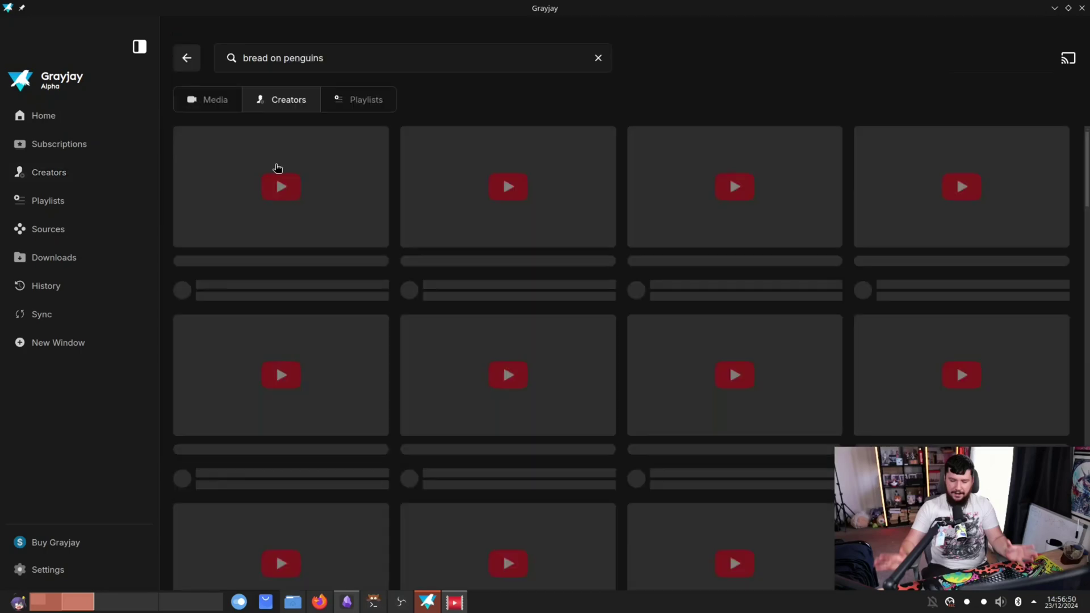
Subscribe to the Bread on Penguins channel and open the subscriptions feed.
{"action": "left_click", "coordinate": [295, 256]}
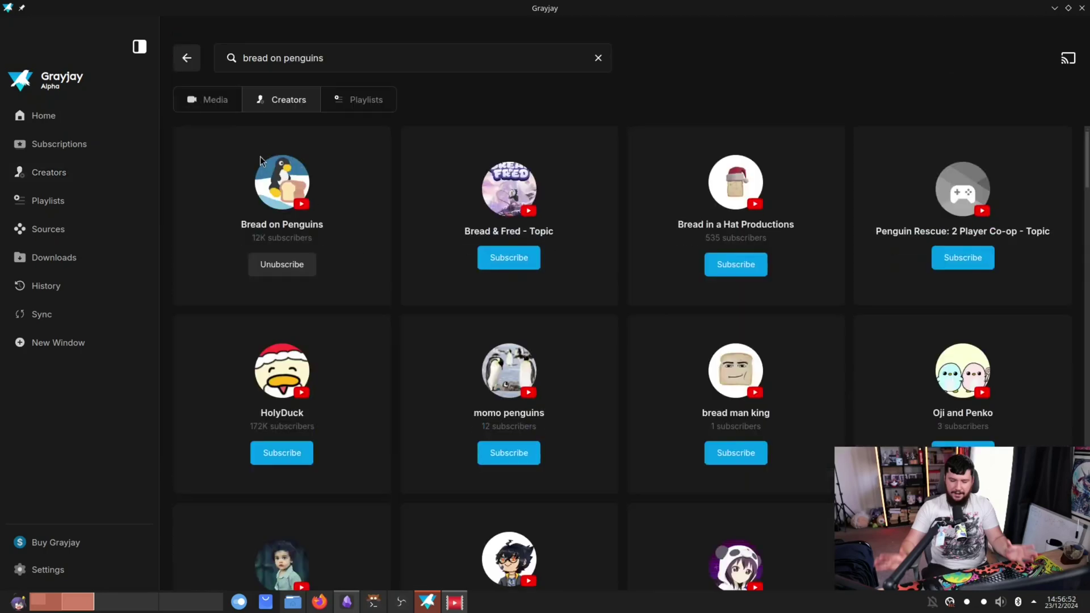
{"action": "left_click", "coordinate": [70, 146]}
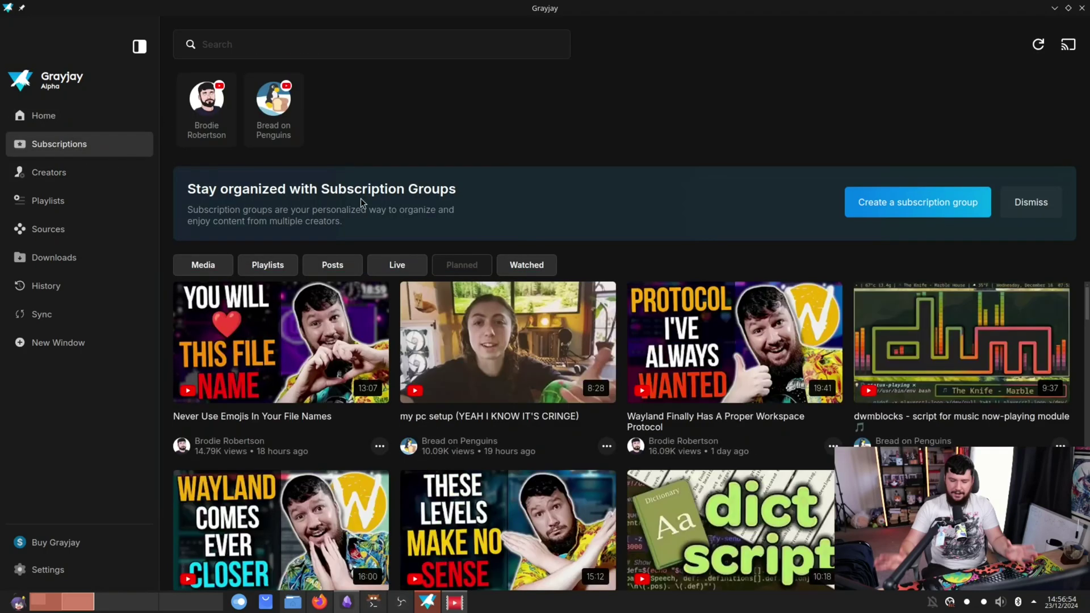
Look through the combined subscriptions feed, examining how videos from both subscribed channels are ordered from recent to older uploads.
{"action": "scroll", "coordinate": [511, 335], "scroll_direction": "down", "scroll_amount": 3}
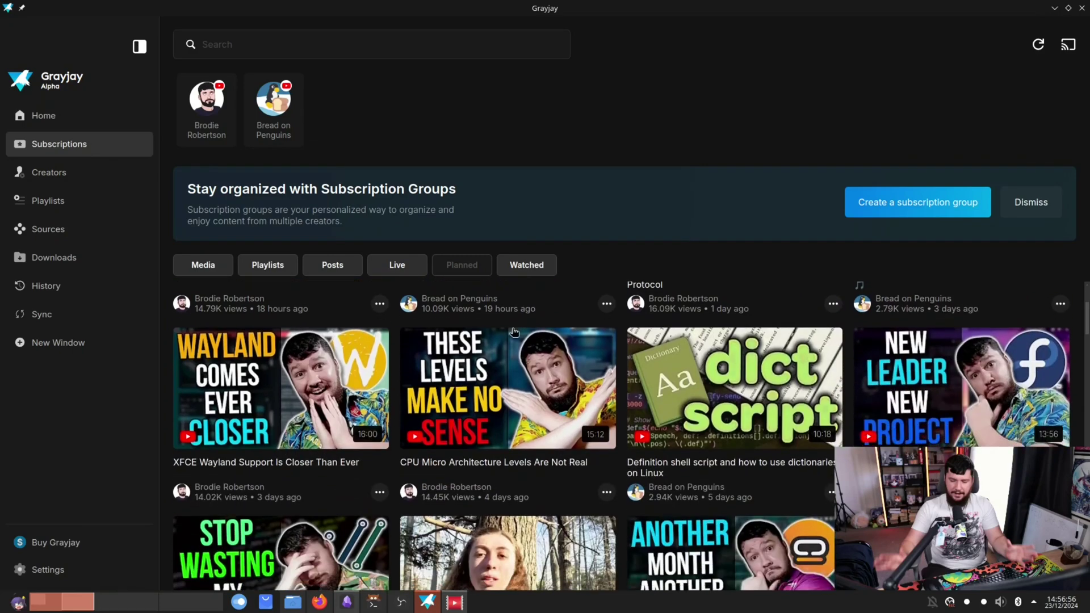
{"action": "scroll", "coordinate": [514, 332], "scroll_direction": "down", "scroll_amount": 10}
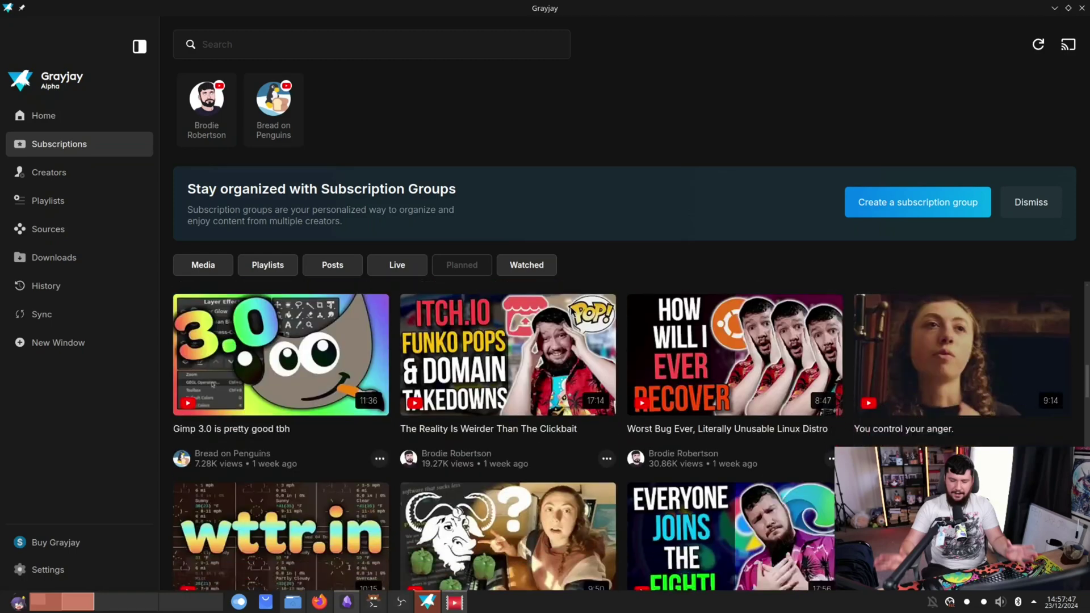
{"action": "scroll", "coordinate": [548, 346], "scroll_direction": "up", "scroll_amount": 6}
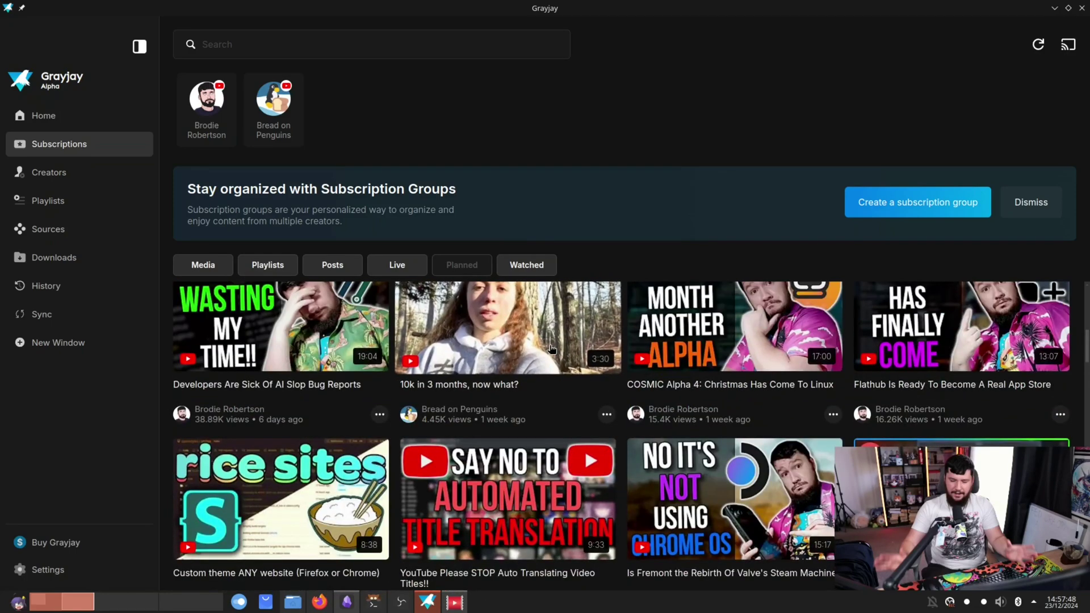
{"action": "scroll", "coordinate": [551, 348], "scroll_direction": "up", "scroll_amount": 4}
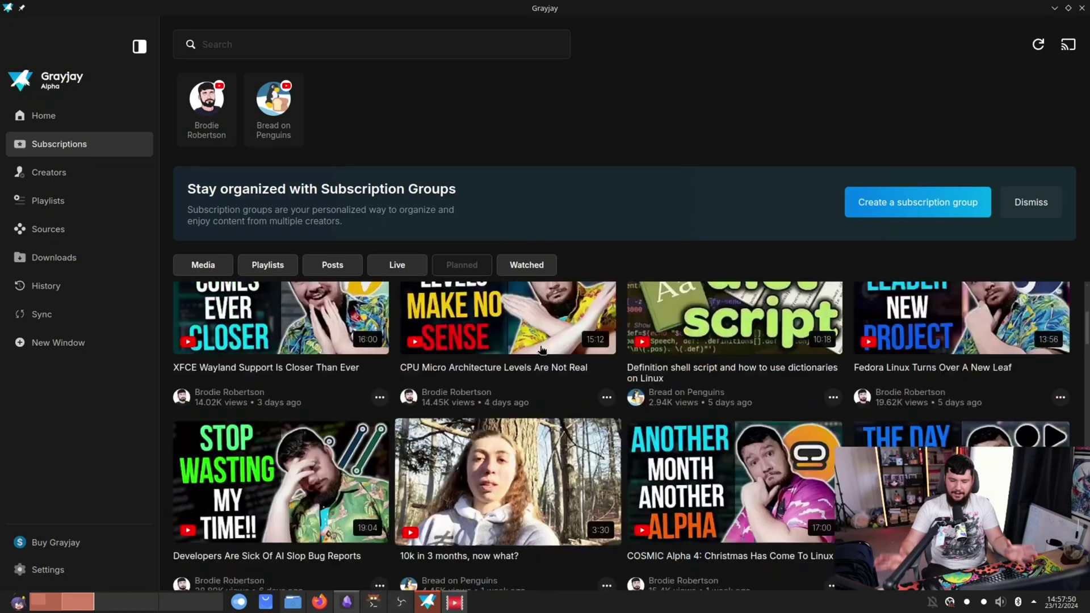
{"action": "scroll", "coordinate": [544, 352], "scroll_direction": "up", "scroll_amount": 3}
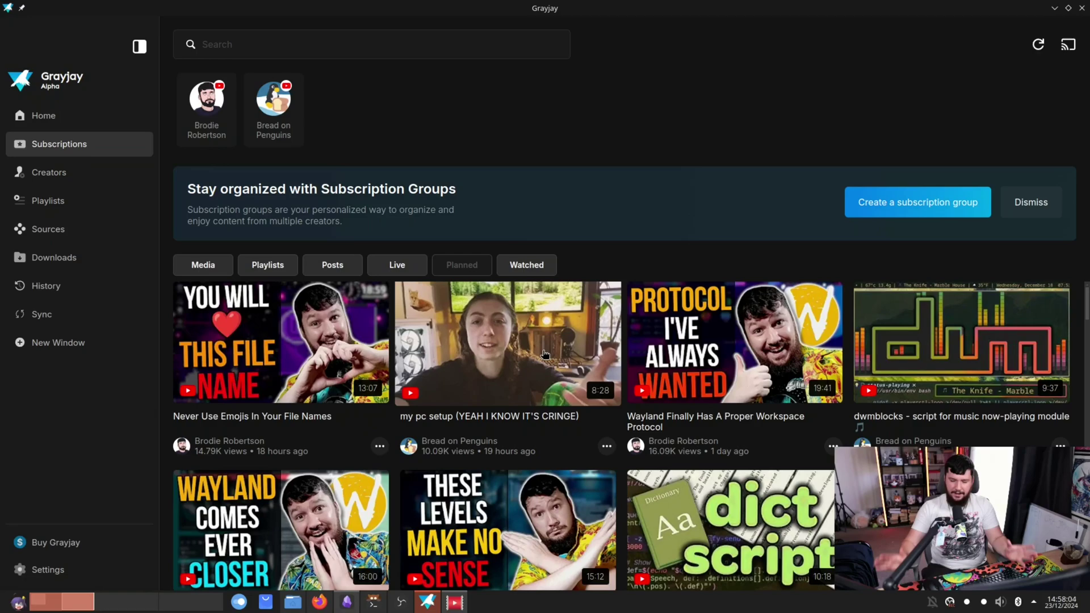
{"action": "scroll", "coordinate": [545, 354], "scroll_direction": "down", "scroll_amount": 5}
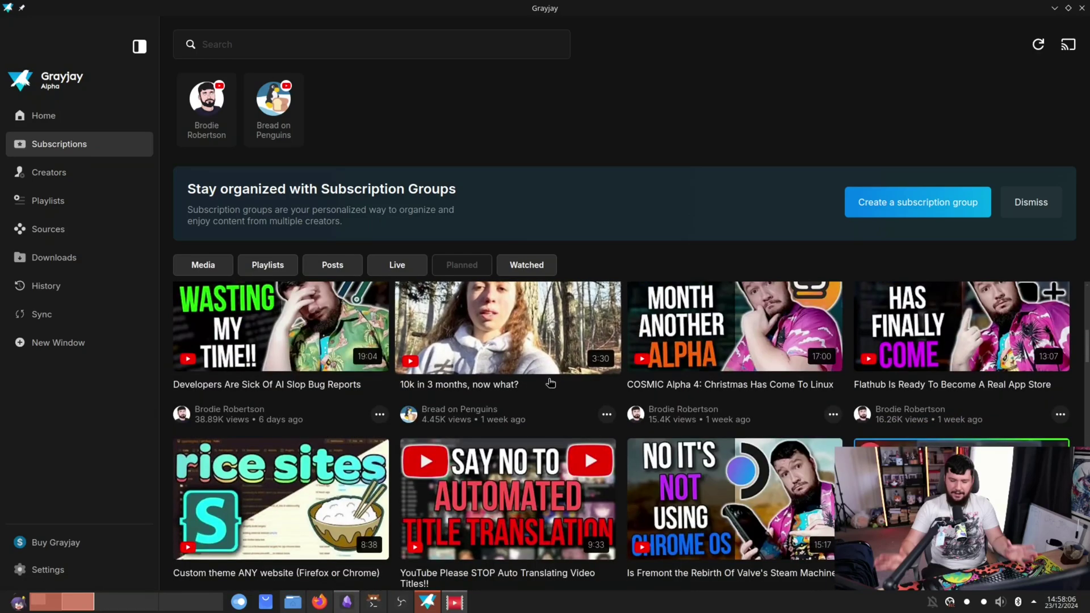
{"action": "scroll", "coordinate": [550, 383], "scroll_direction": "down", "scroll_amount": 10}
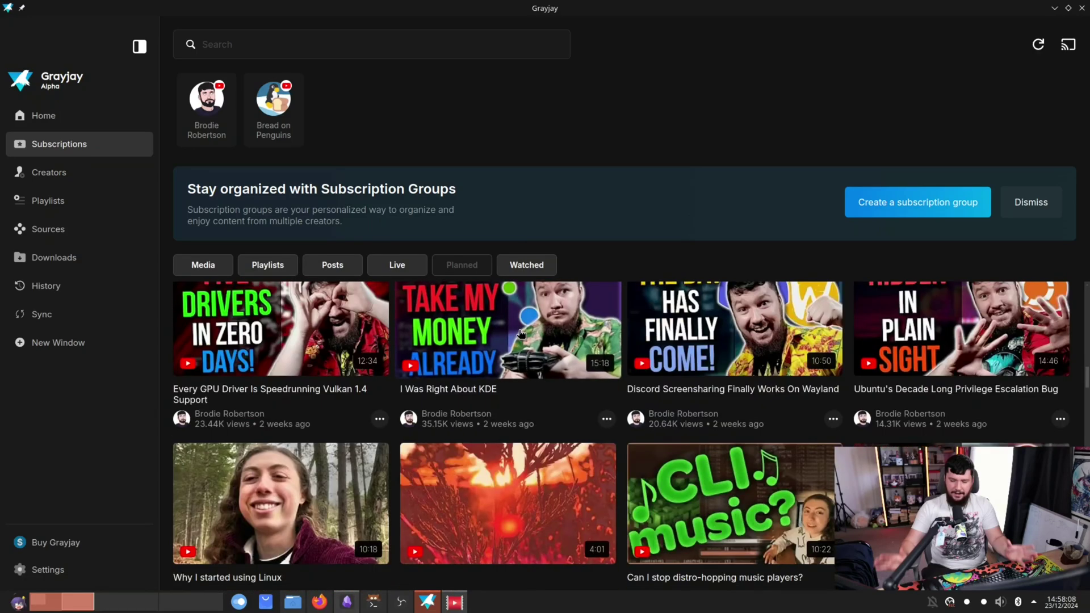
{"action": "scroll", "coordinate": [521, 333], "scroll_direction": "down", "scroll_amount": 7}
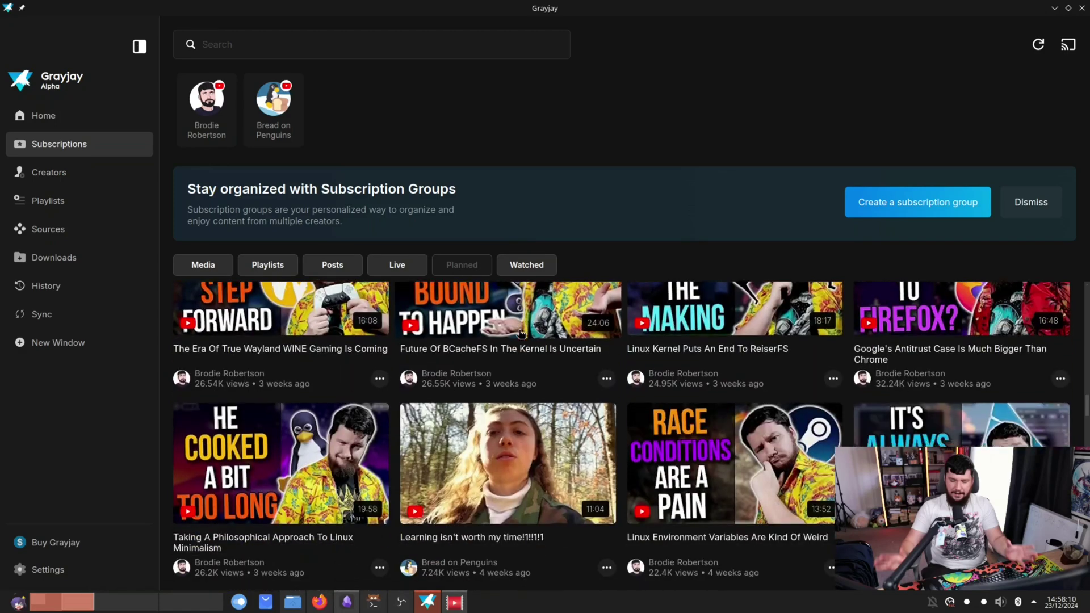
{"action": "scroll", "coordinate": [521, 333], "scroll_direction": "down", "scroll_amount": 8}
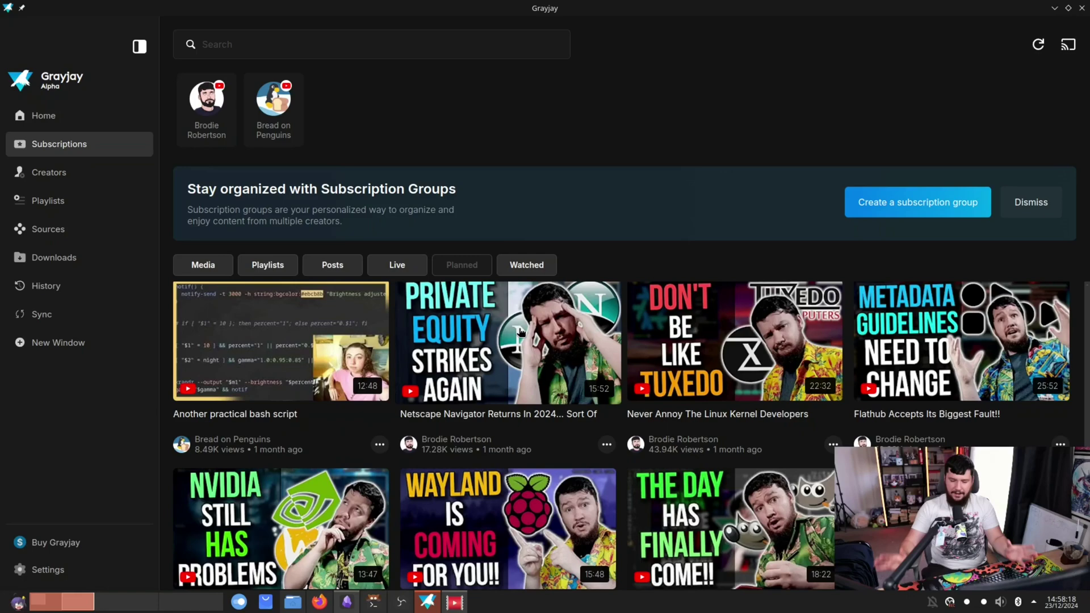
{"action": "scroll", "coordinate": [521, 333], "scroll_direction": "down", "scroll_amount": 4}
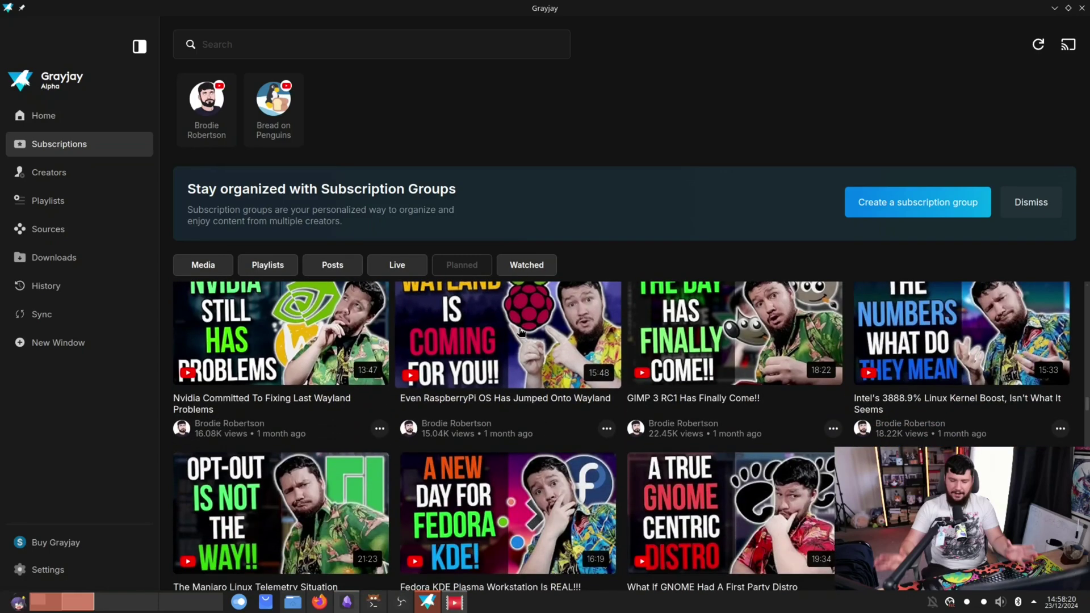